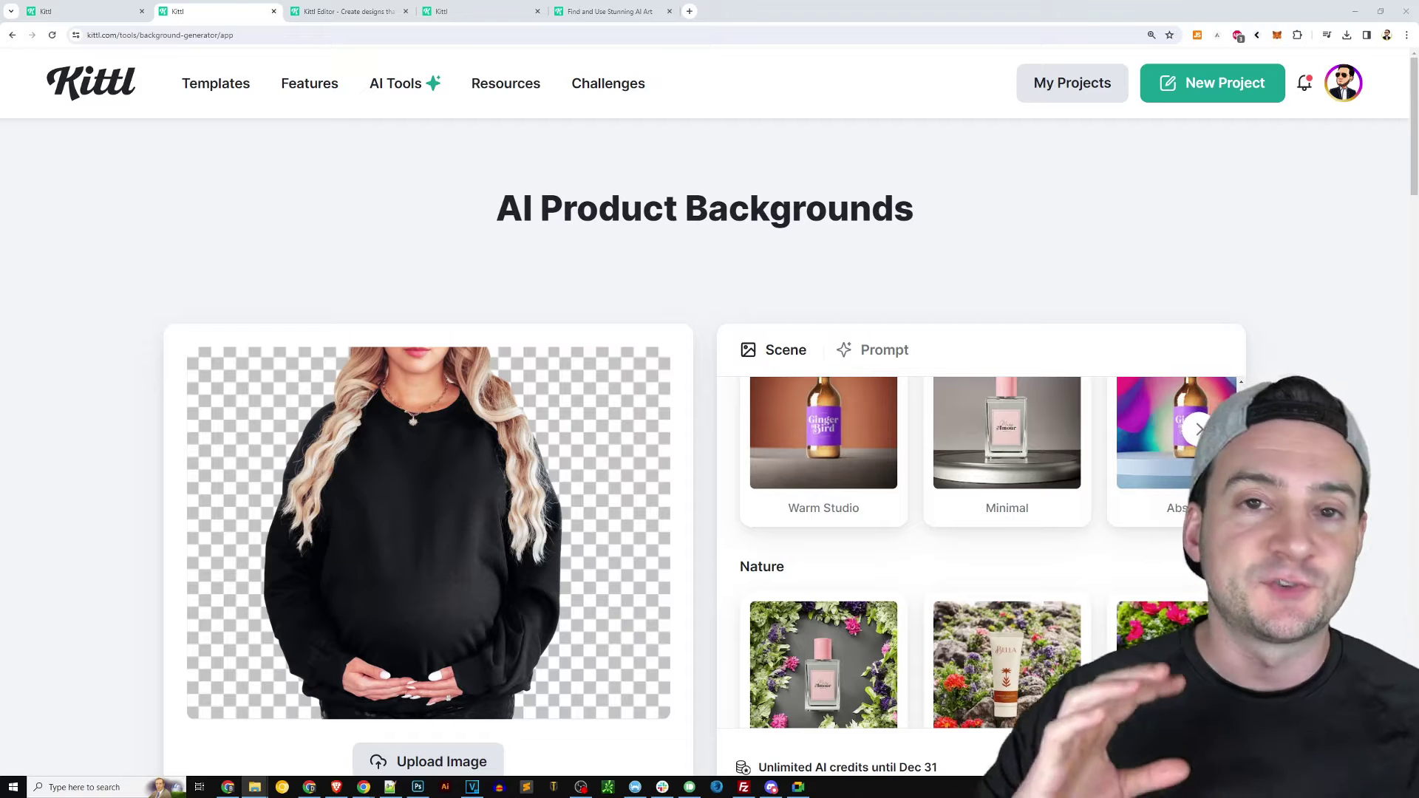
Browse the Warm Studio, Nature and Materials background scenes, and view the written Christmas tree background prompt.
scroll(757, 186, "down", 1)
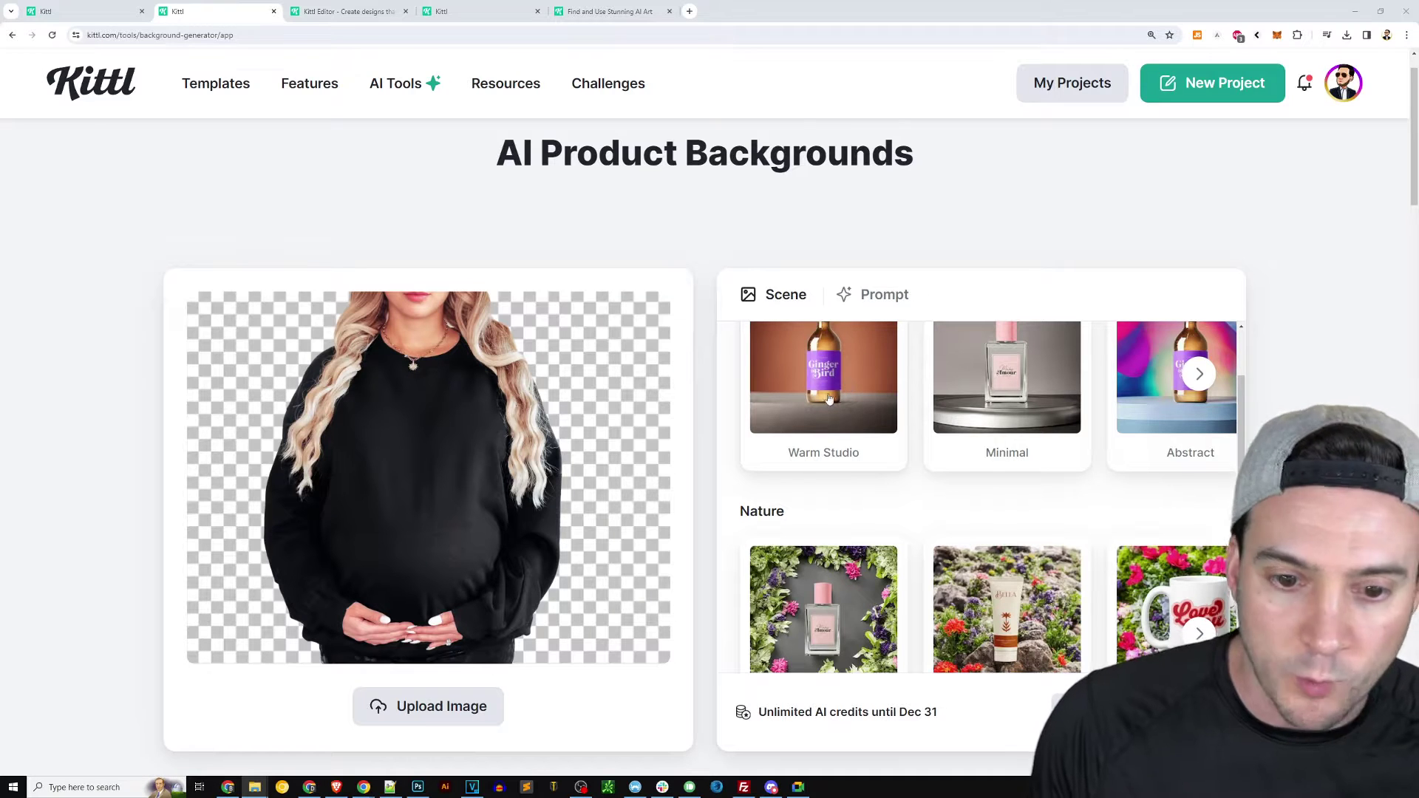
scroll(1068, 417, "down", 3)
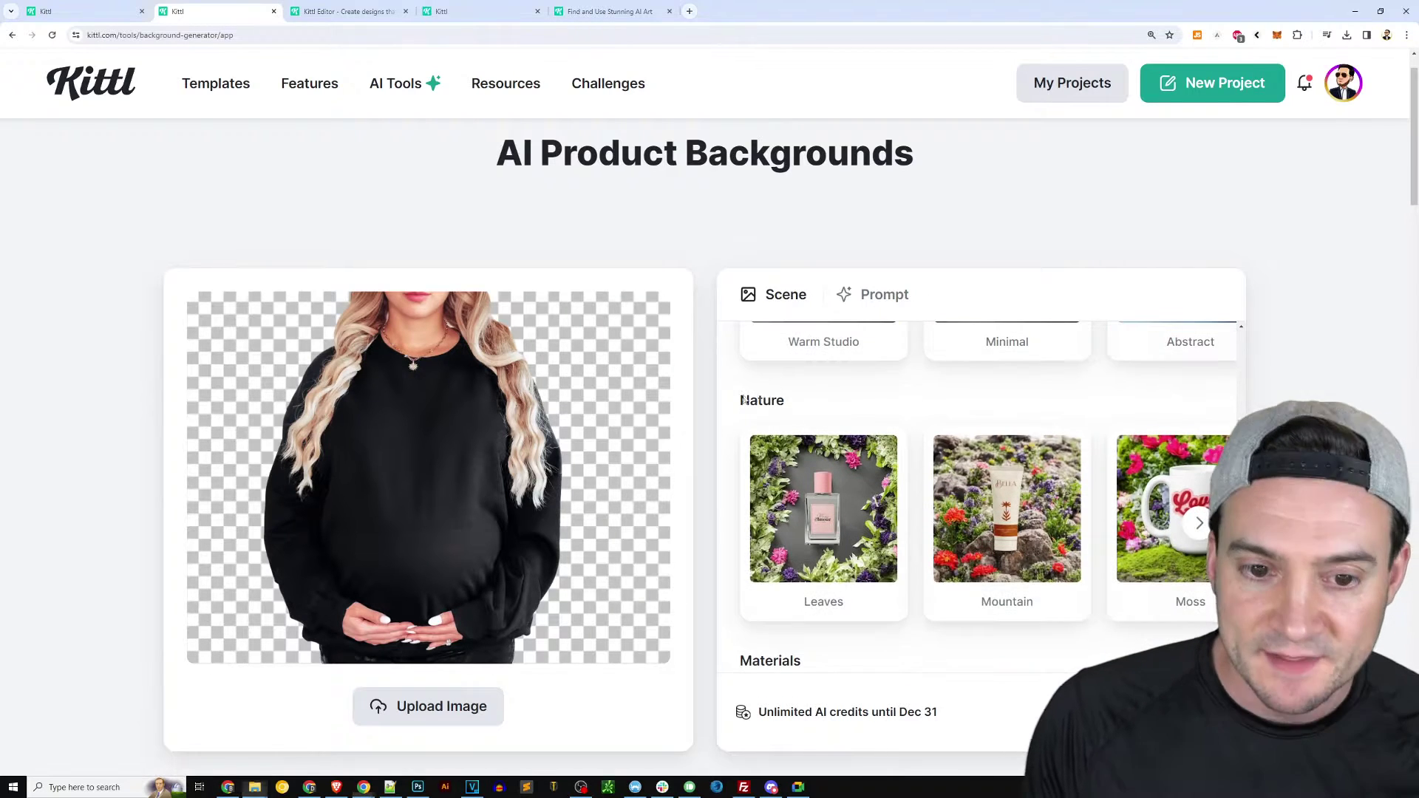
scroll(980, 334, "down", 2)
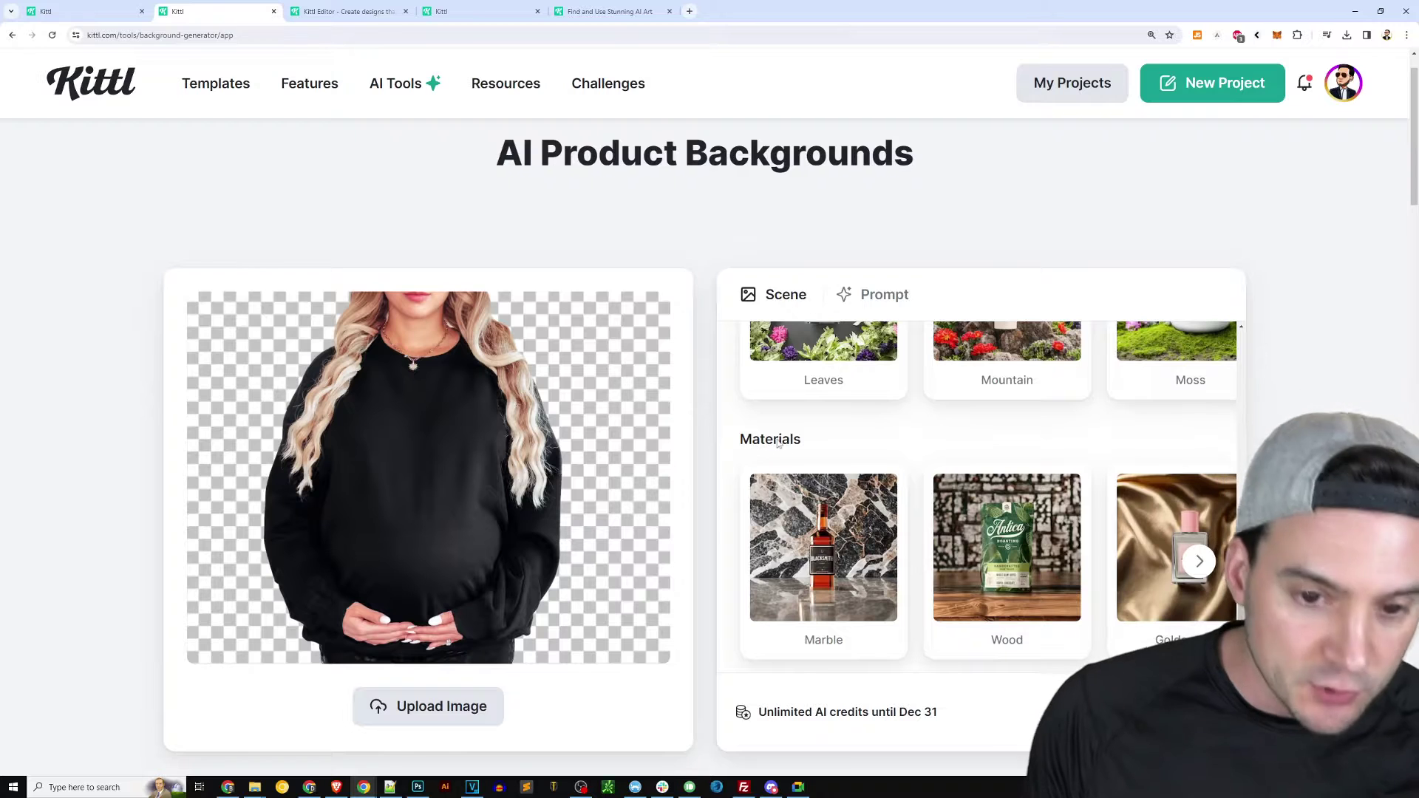
left_click(879, 295)
left_click_drag(786, 411, 744, 391)
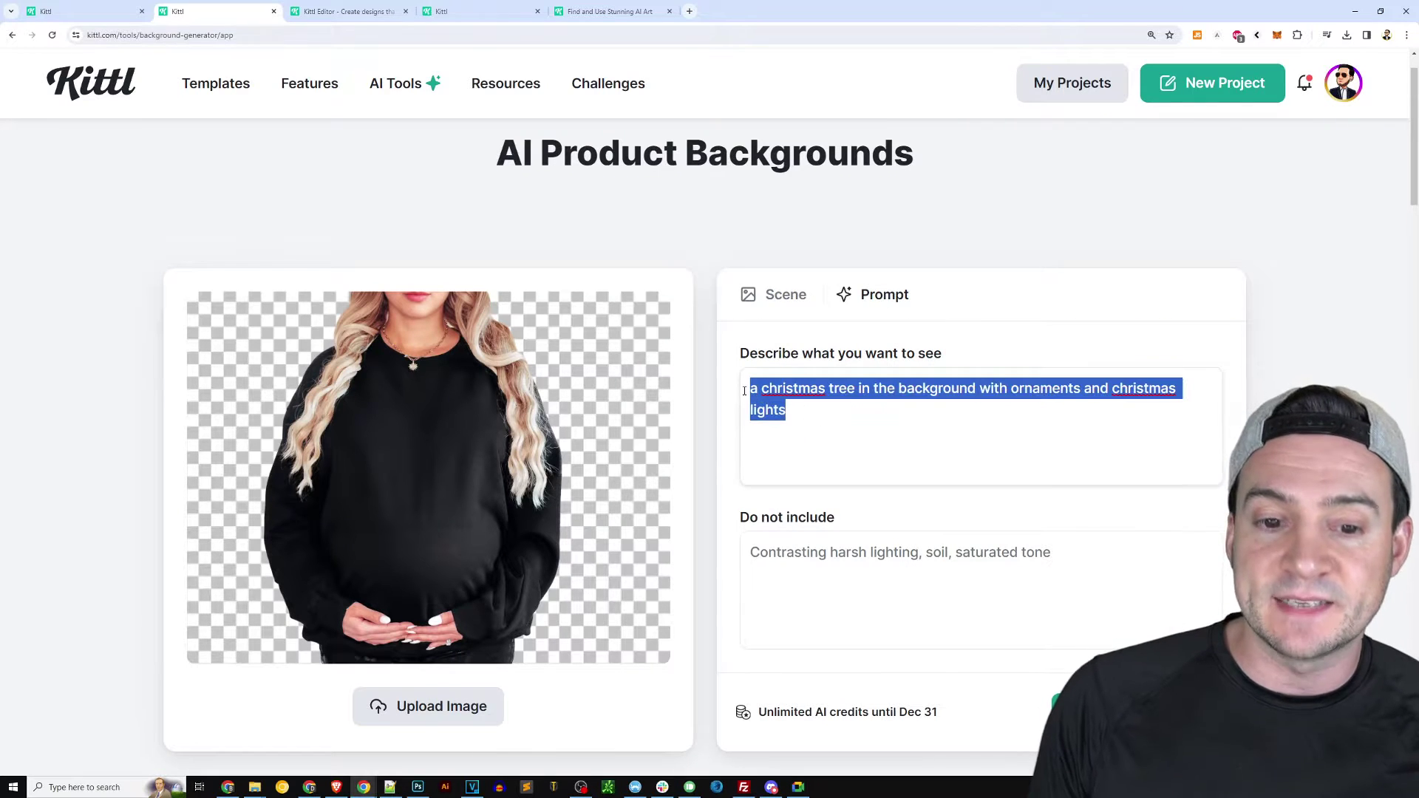
left_click(862, 417)
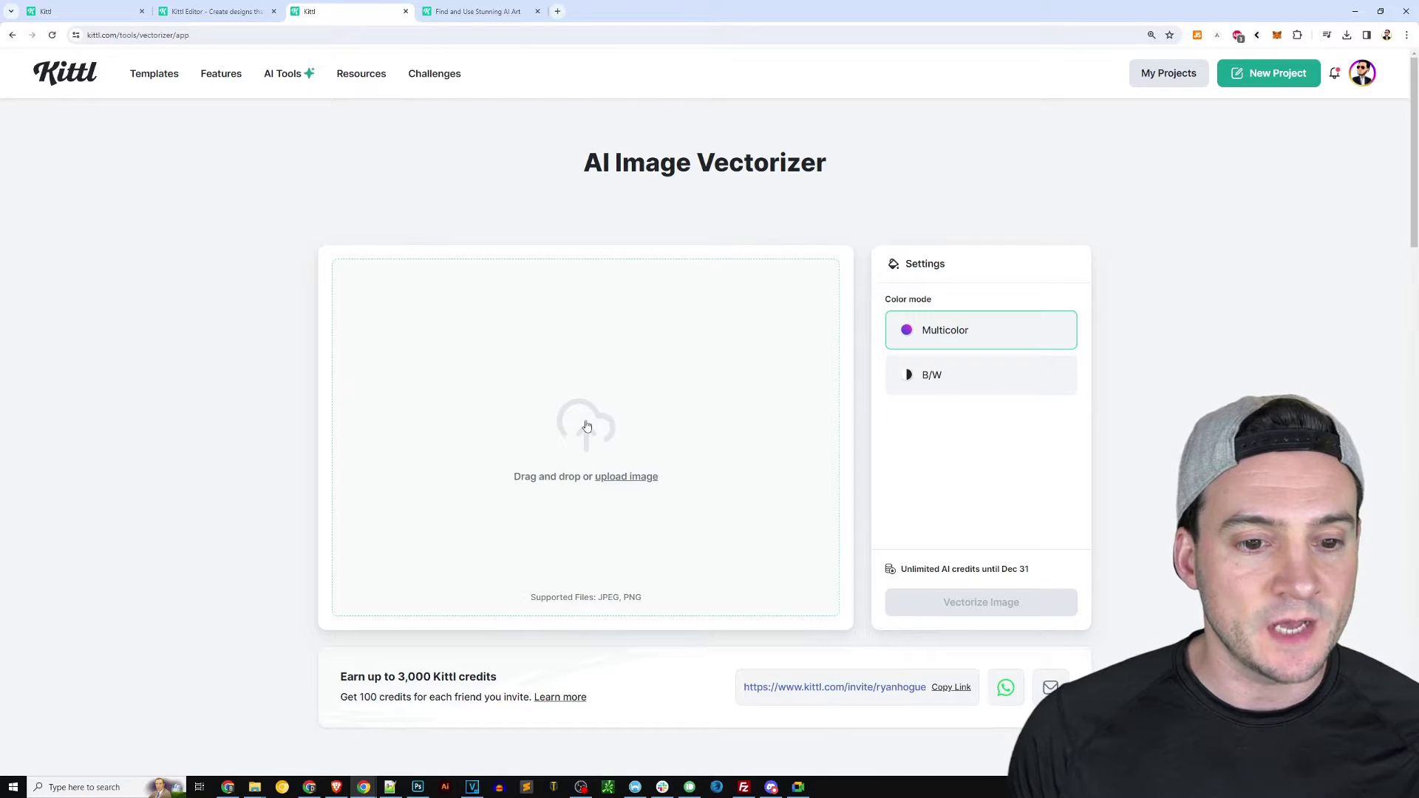
Upload the cartoon chihuahua image to the AI Image Vectorizer and use the Multicolor color mode.
left_click(620, 479)
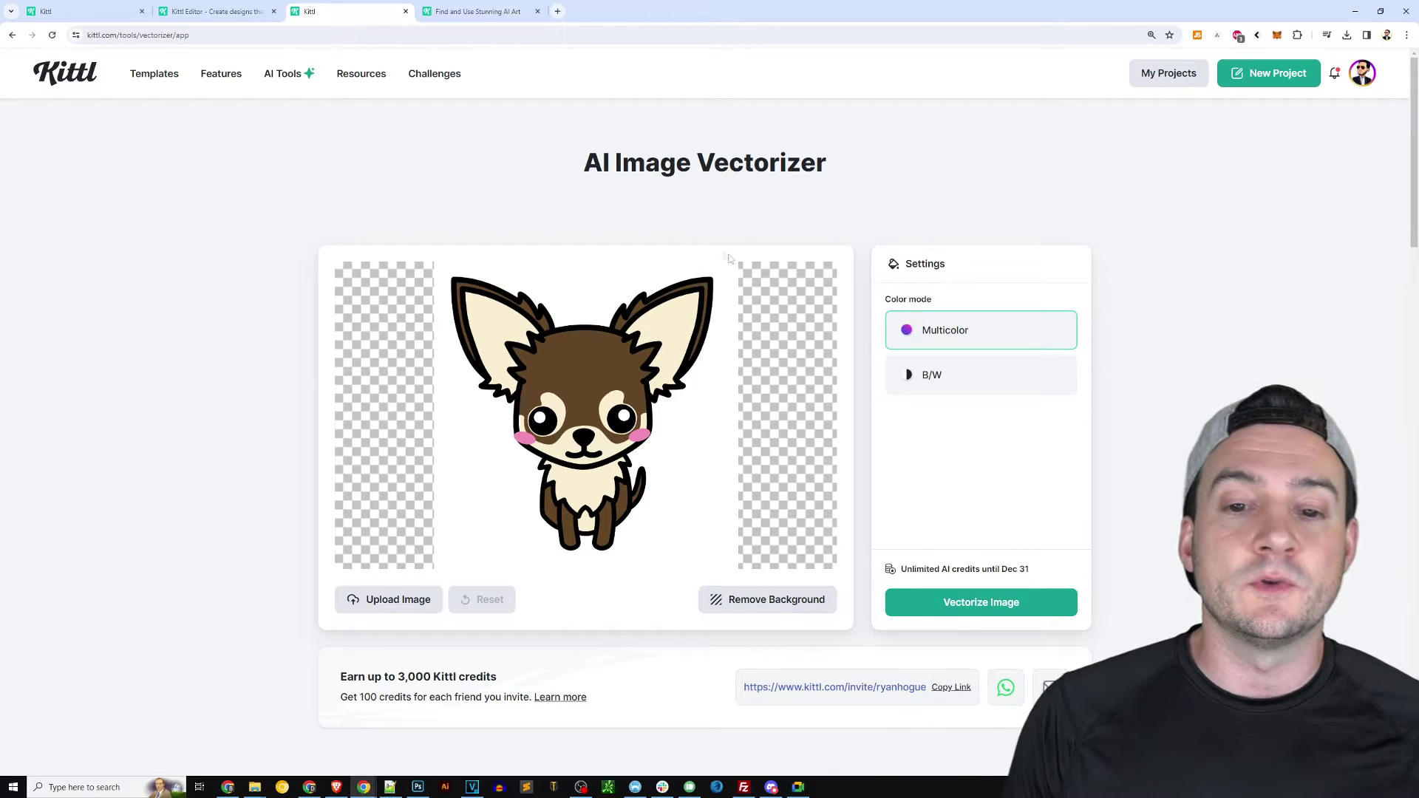
left_click(949, 364)
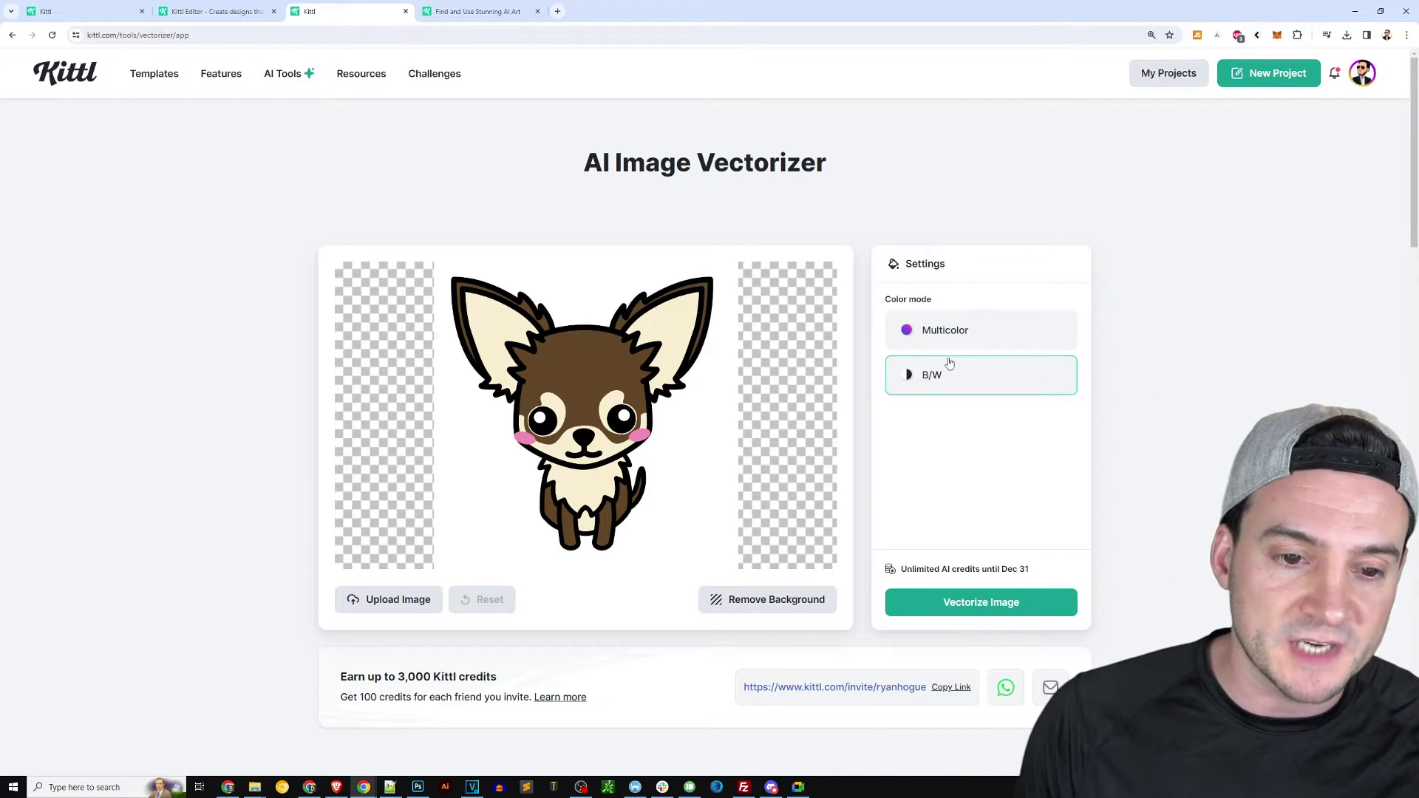
left_click(950, 333)
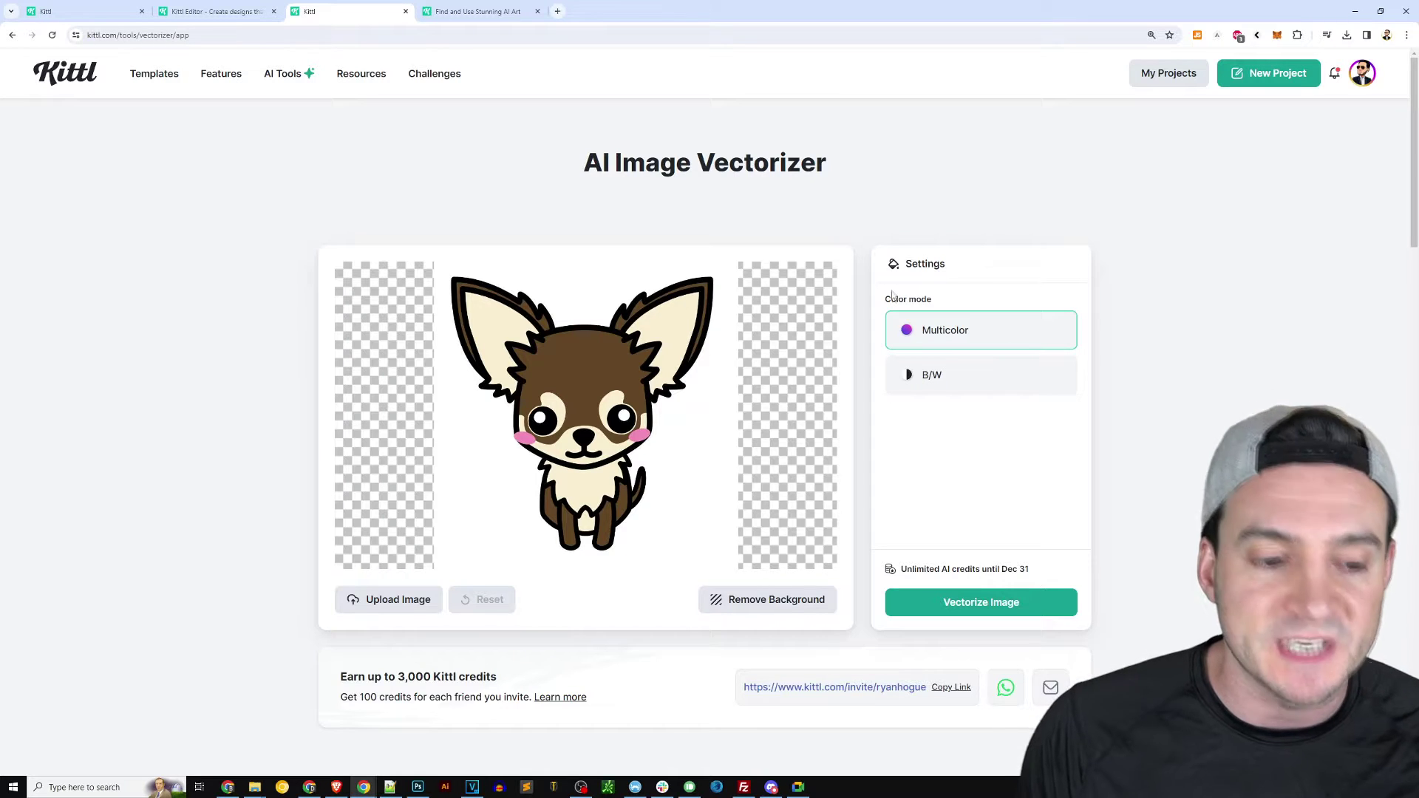
Remove the chihuahua image's background and vectorize it, viewing the result as Satoshi-Kittl.svg.
left_click(765, 603)
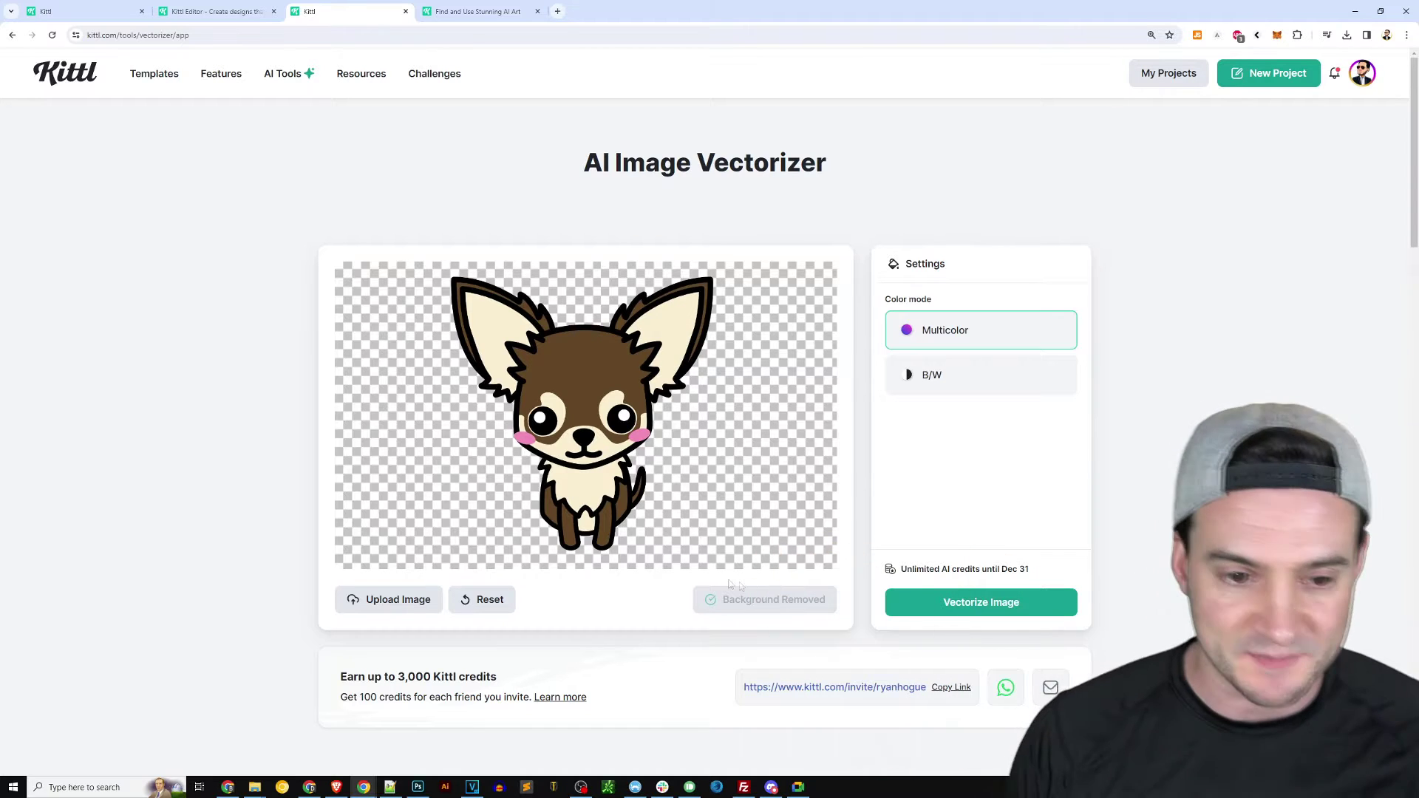
left_click(981, 603)
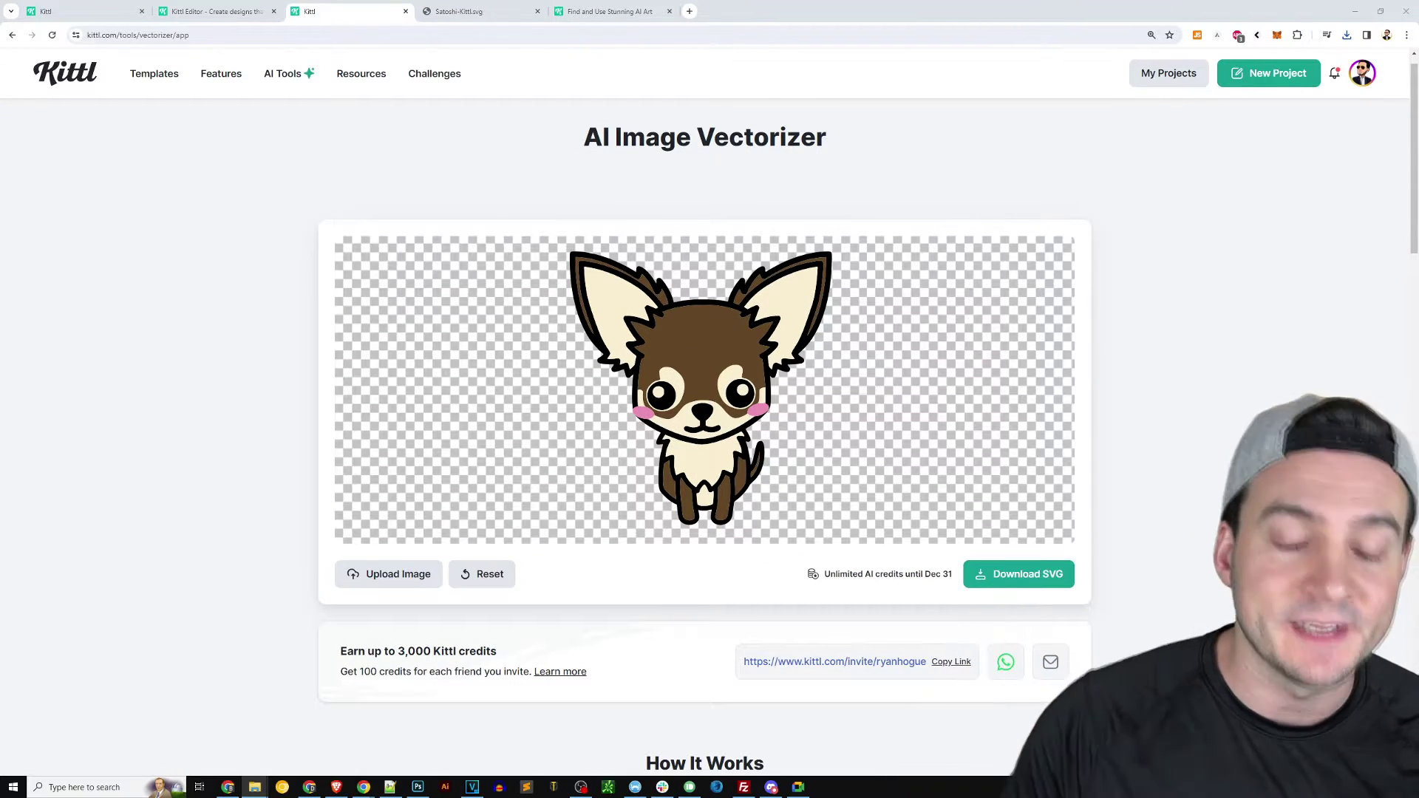
left_click(464, 13)
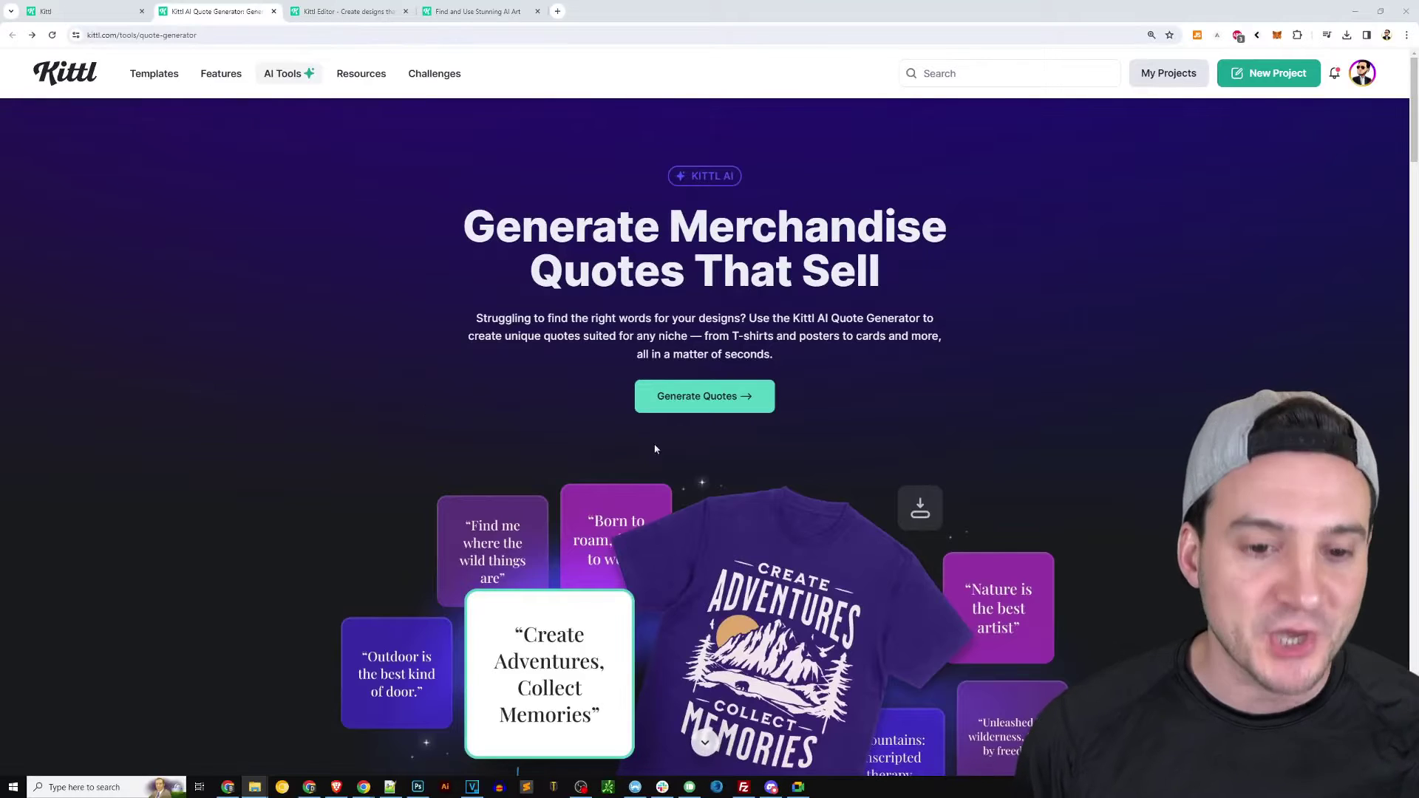
Start generating quotes with Pizza as a custom niche and continue to the mood selection.
left_click(704, 399)
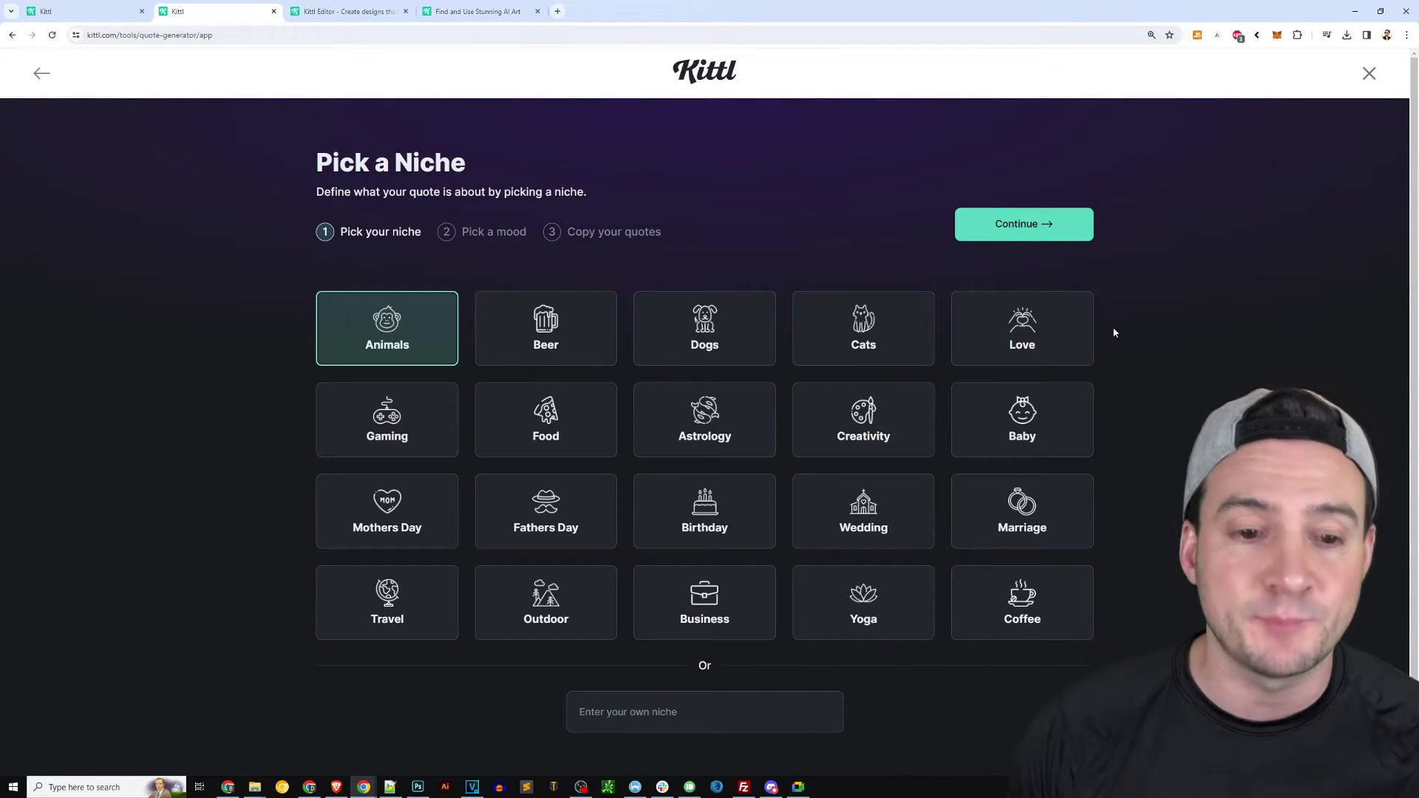
left_click(665, 712)
type("Pizz")
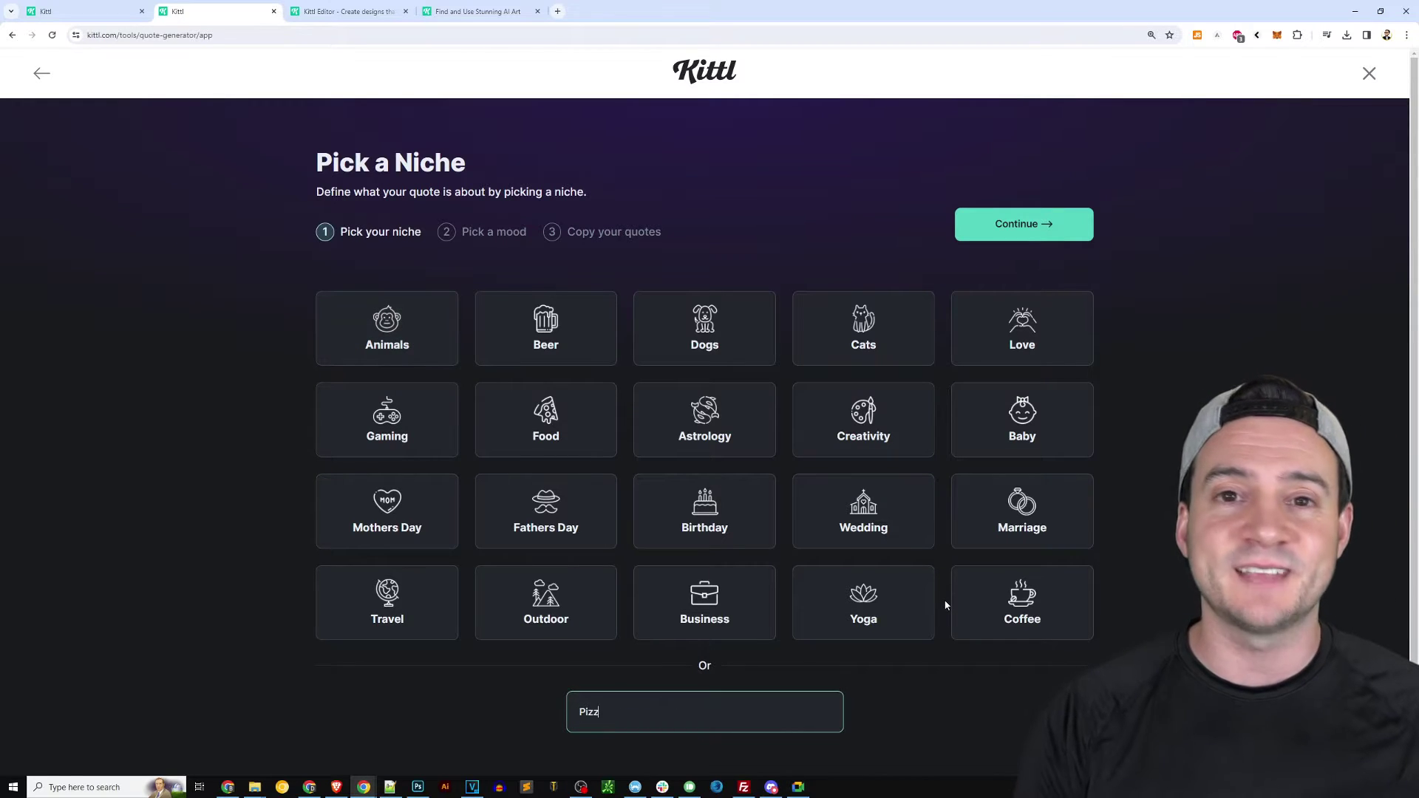
type("a")
left_click(1013, 227)
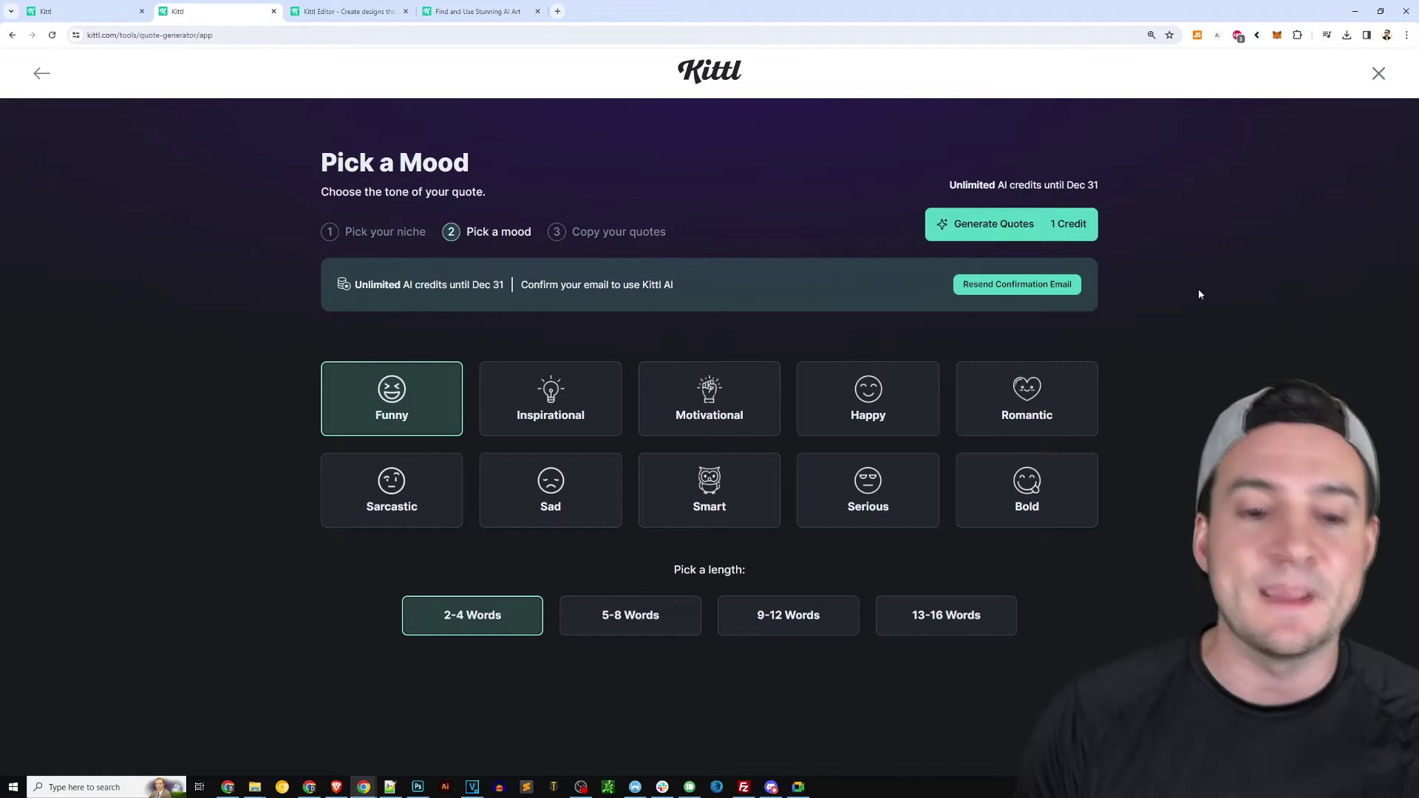
Generate Sarcastic pizza quotes with a length of 2-4 words and look through them.
left_click(516, 415)
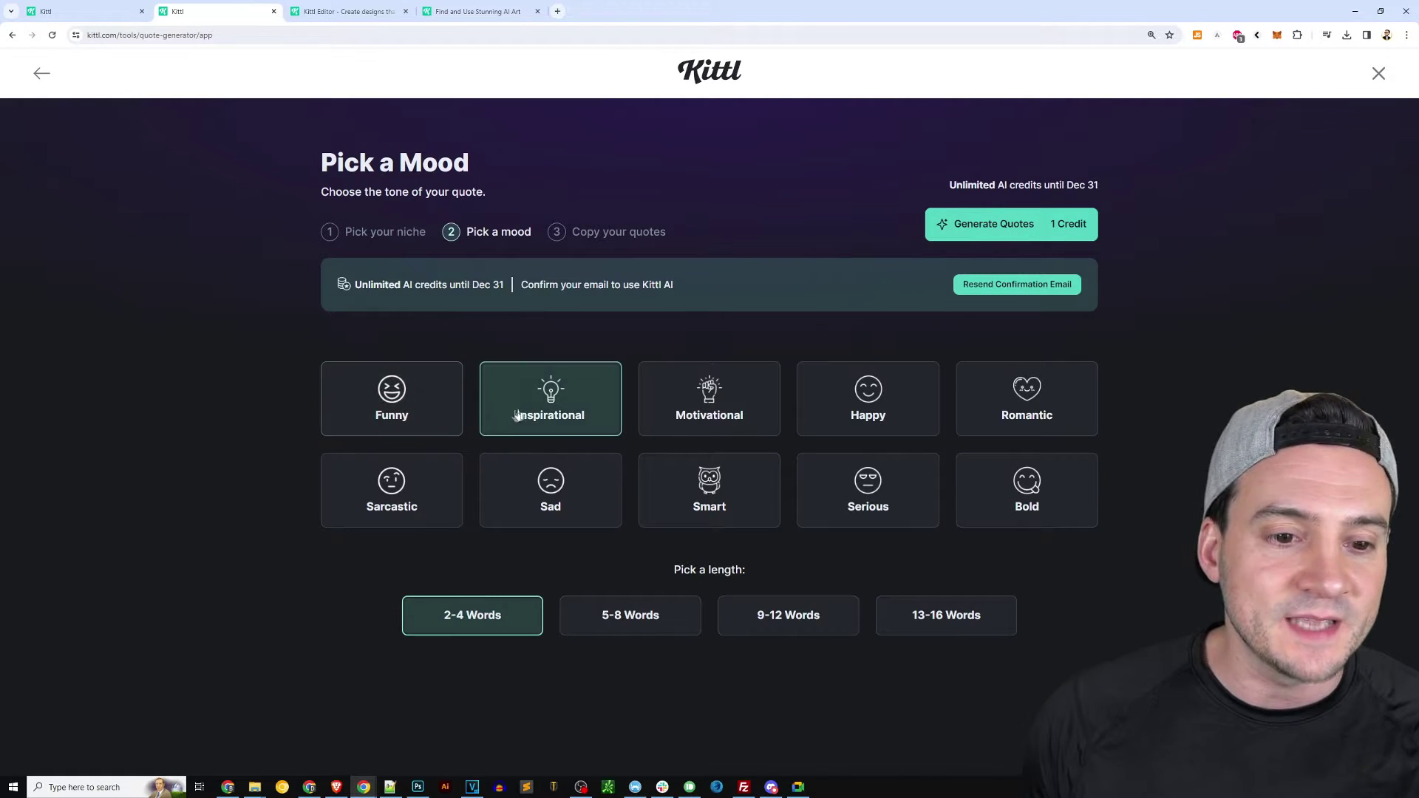
left_click(416, 503)
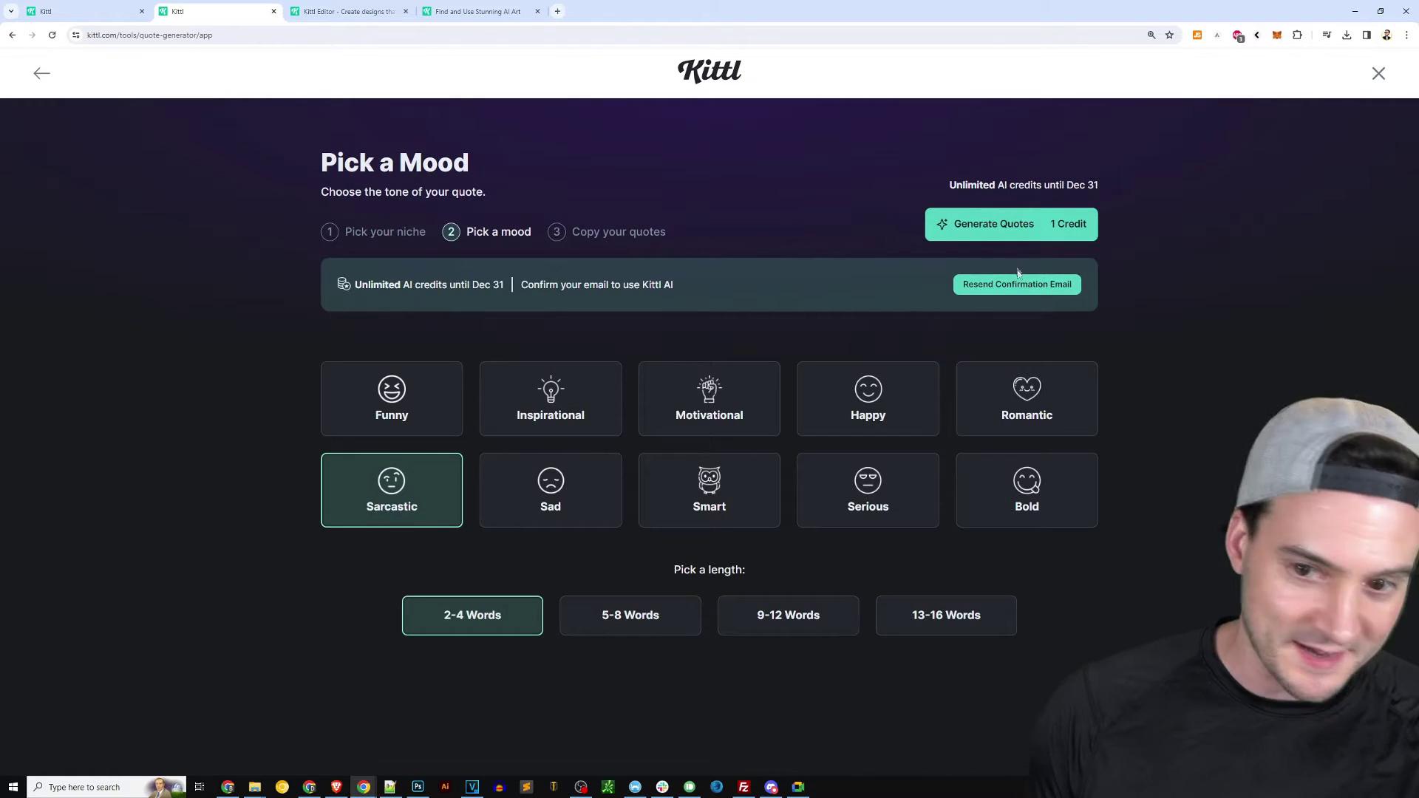
left_click(1036, 216)
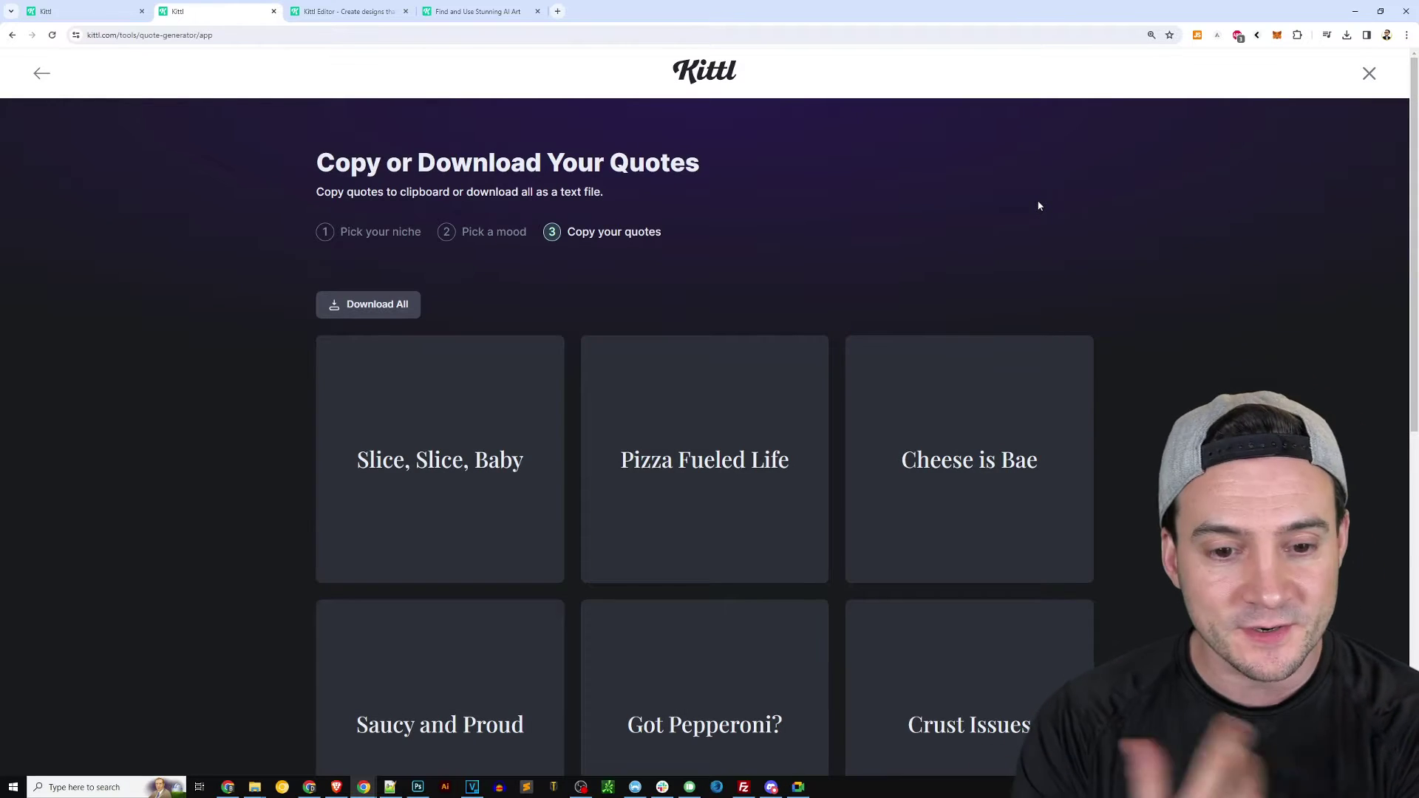
scroll(1038, 205, "down", 3)
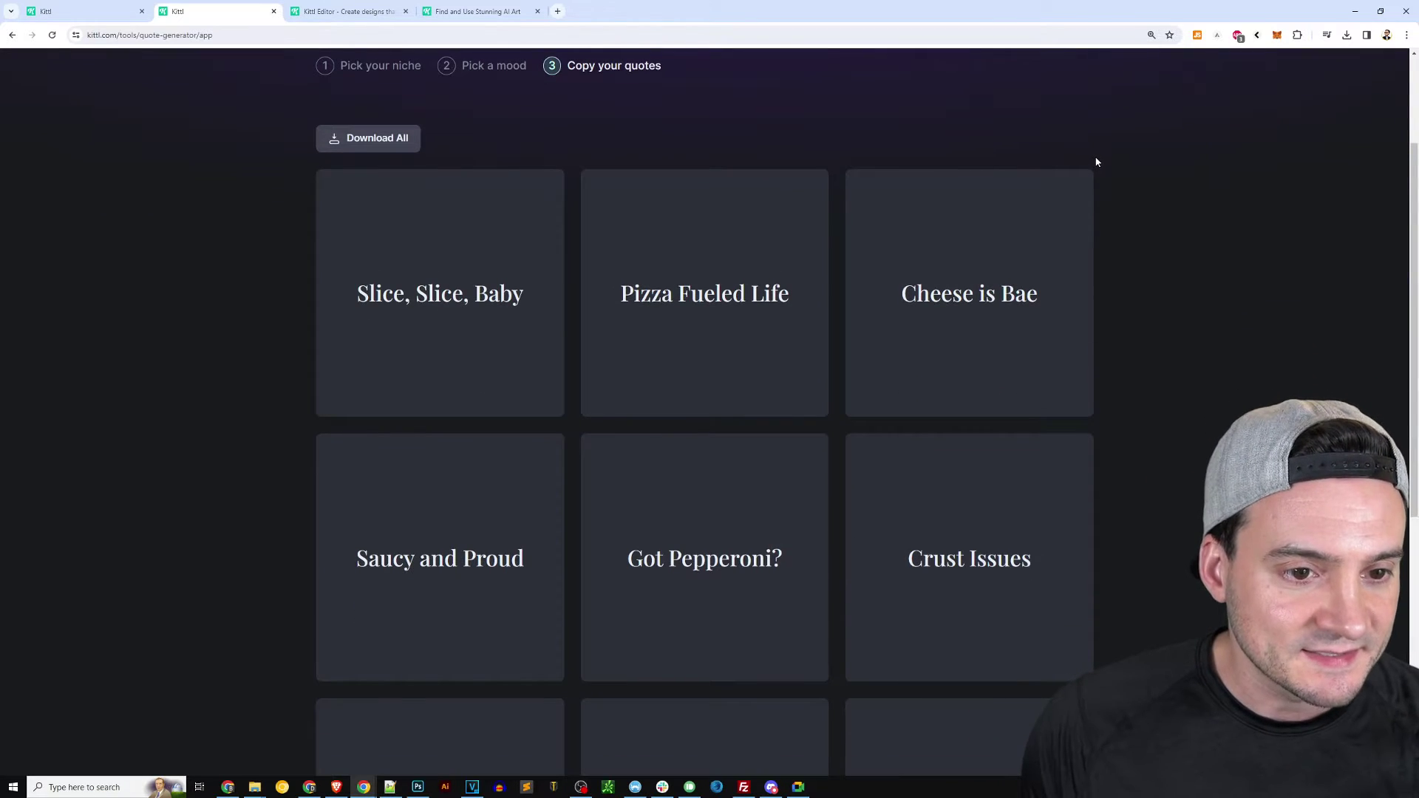
scroll(1097, 162, "down", 2)
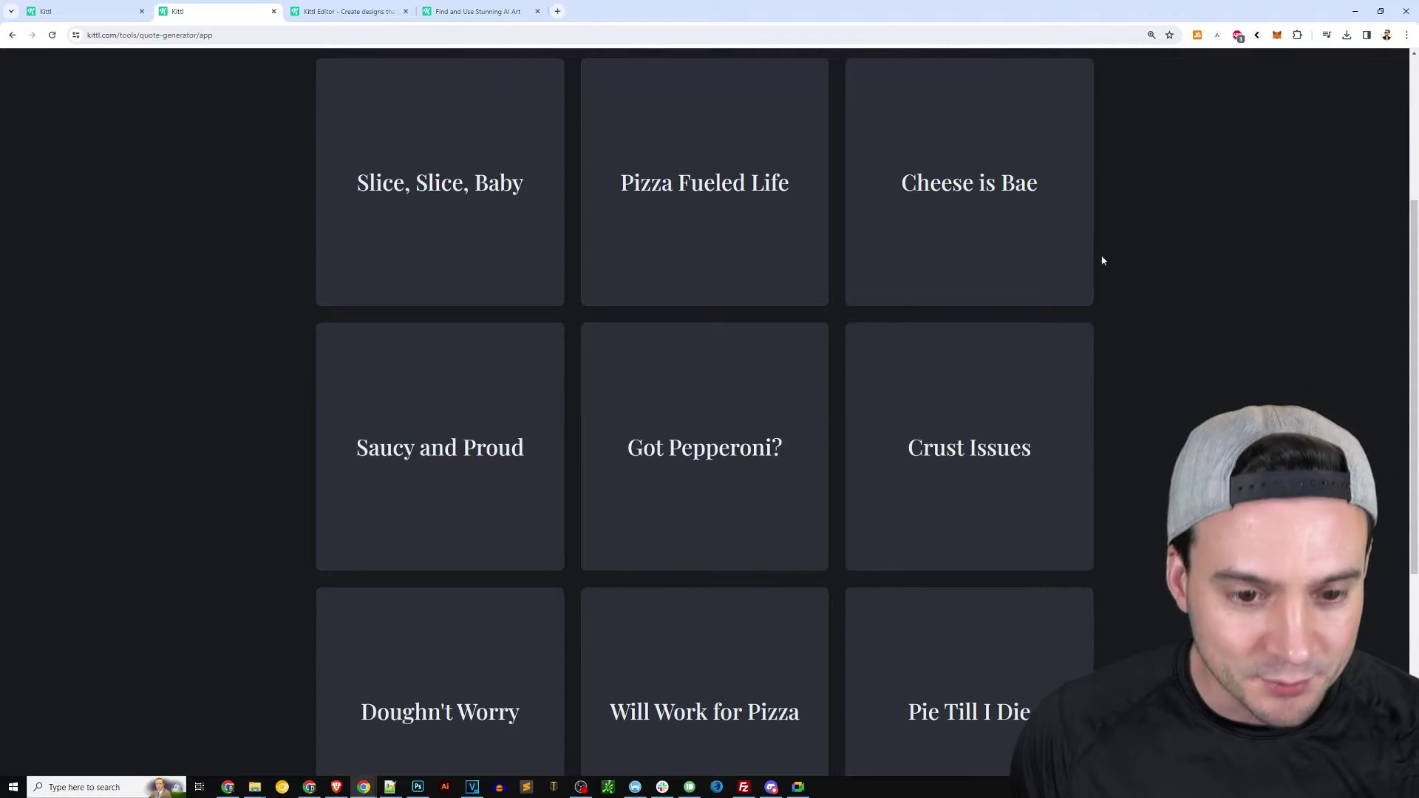
scroll(1102, 303, "down", 3)
scroll(1131, 310, "down", 2)
scroll(1121, 298, "up", 10)
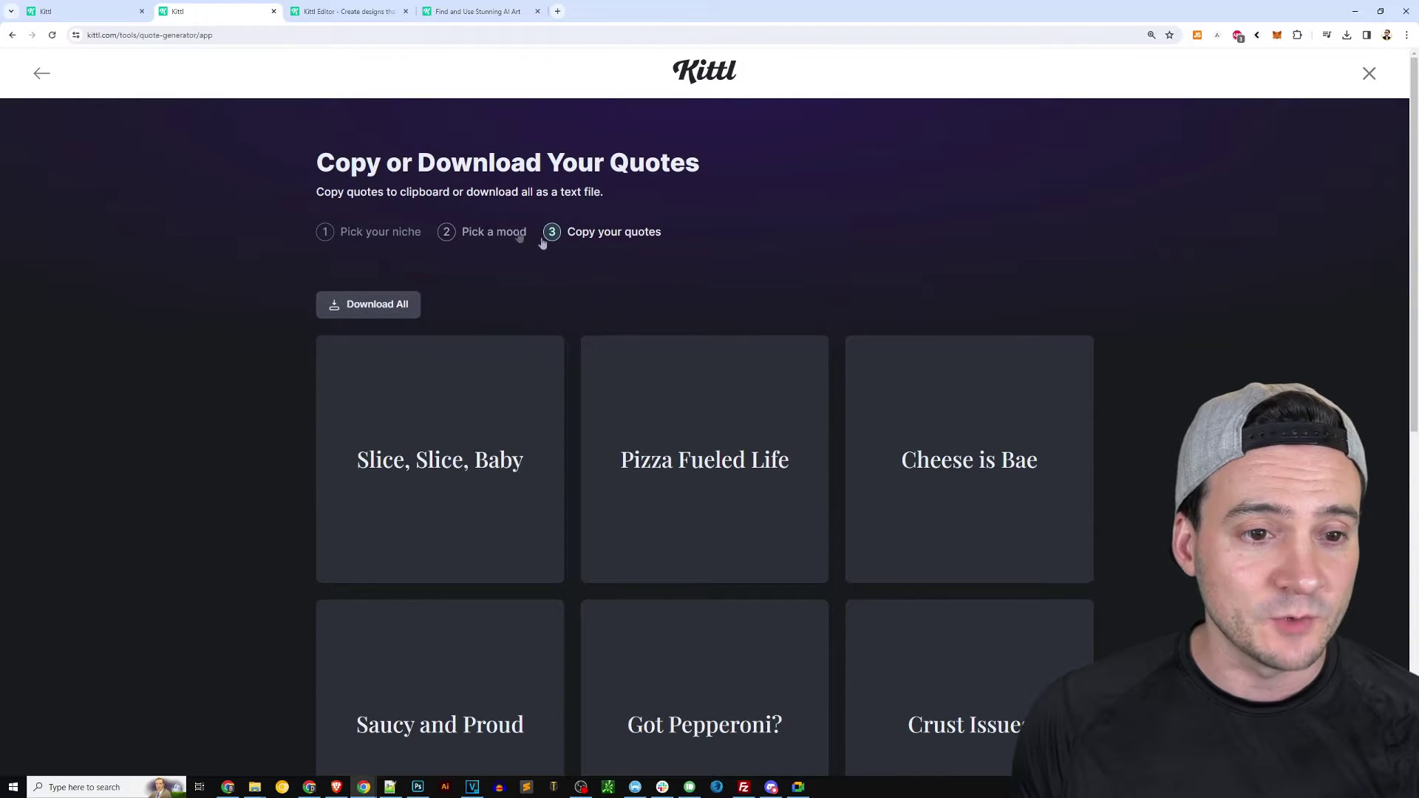
Return to the mood selection and generate new Sarcastic pizza quotes with a length of 5-8 words.
left_click(499, 233)
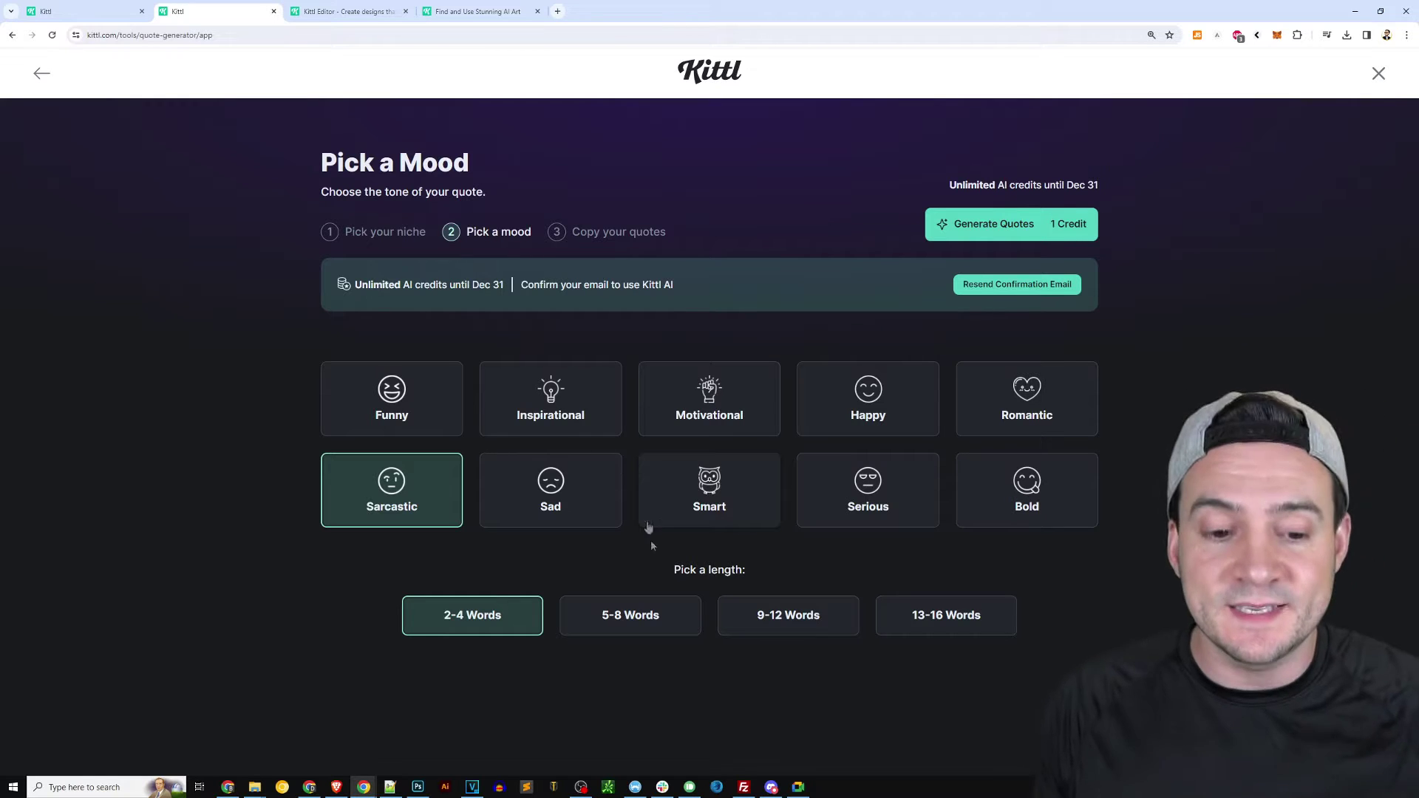
left_click(633, 613)
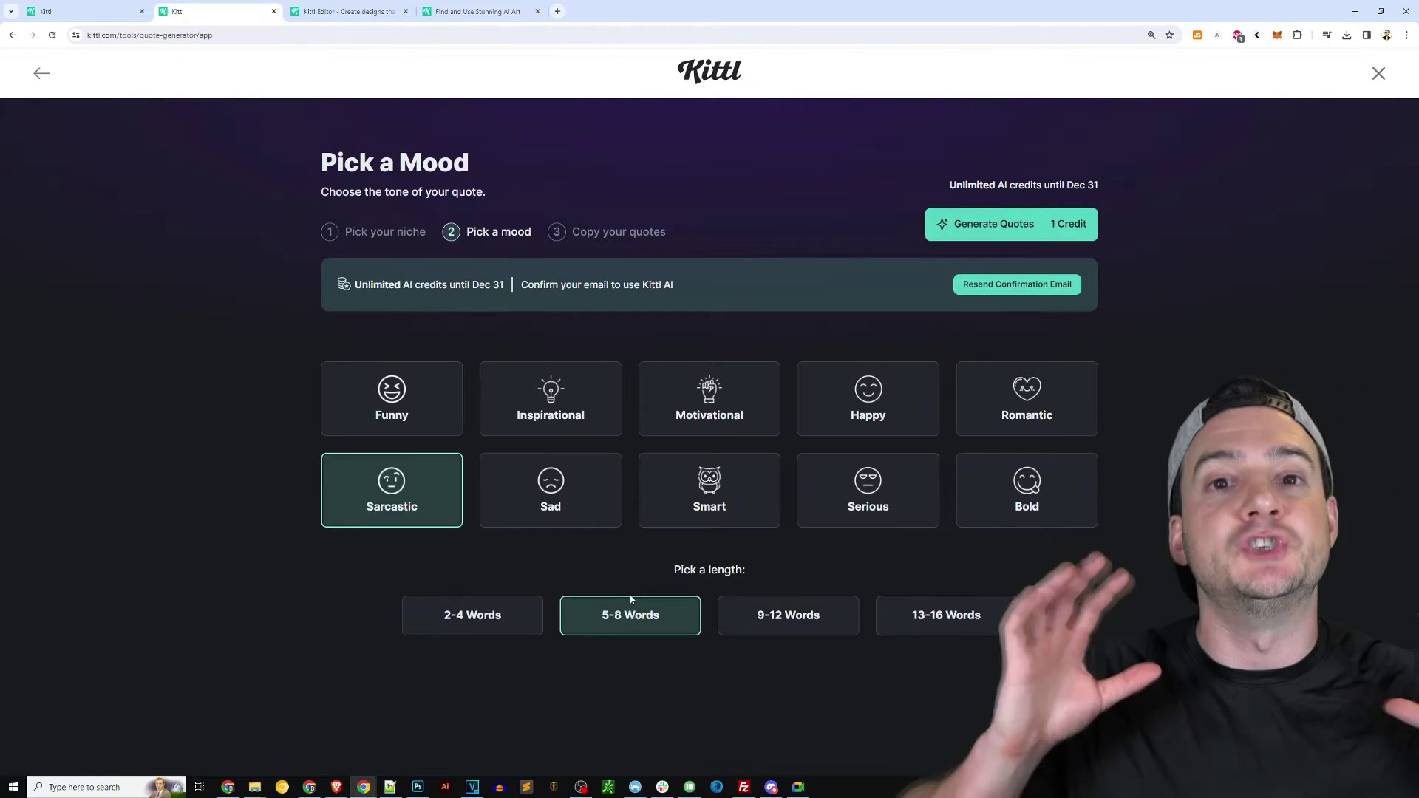
left_click(1005, 222)
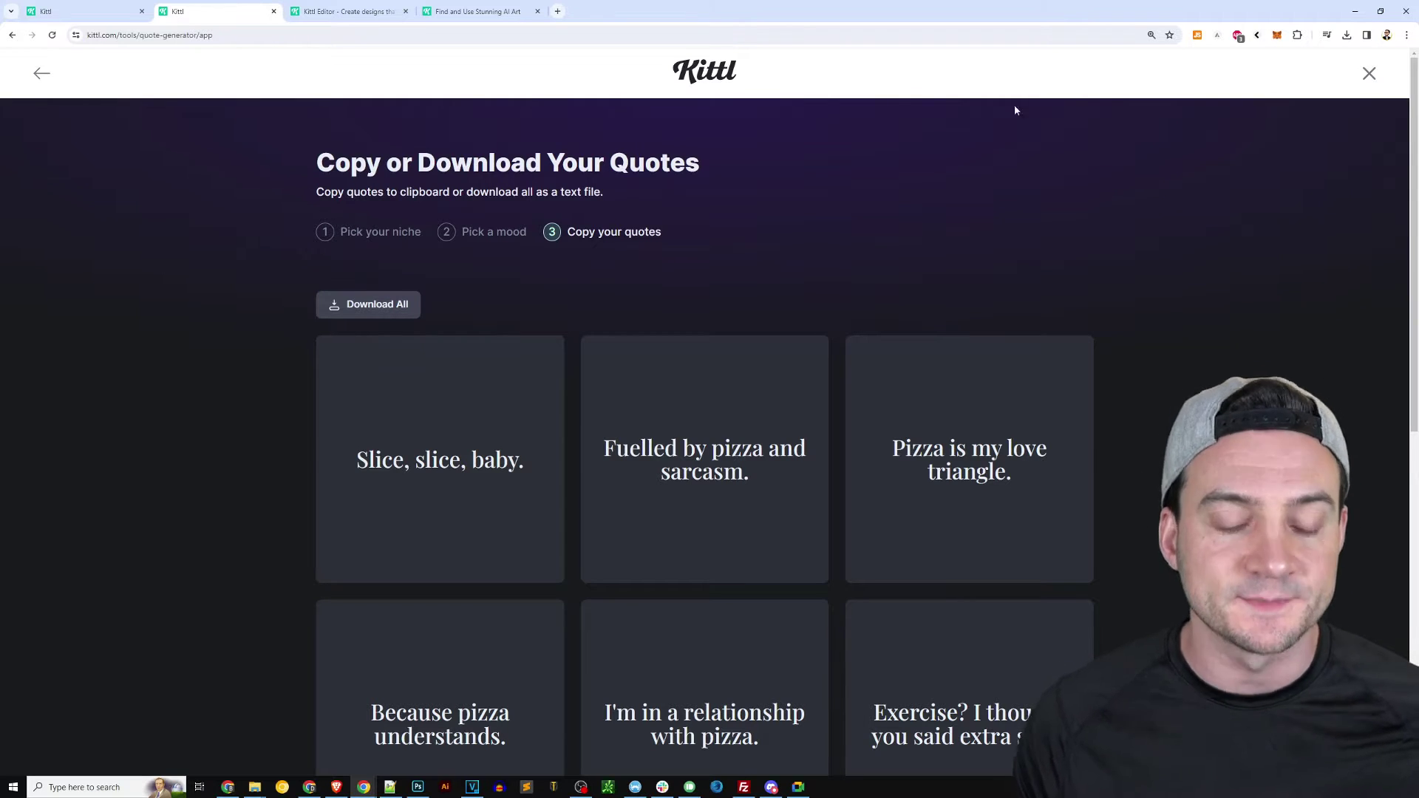
Read through the whole set of generated 5-8 word pizza quotes.
scroll(1034, 177, "down", 2)
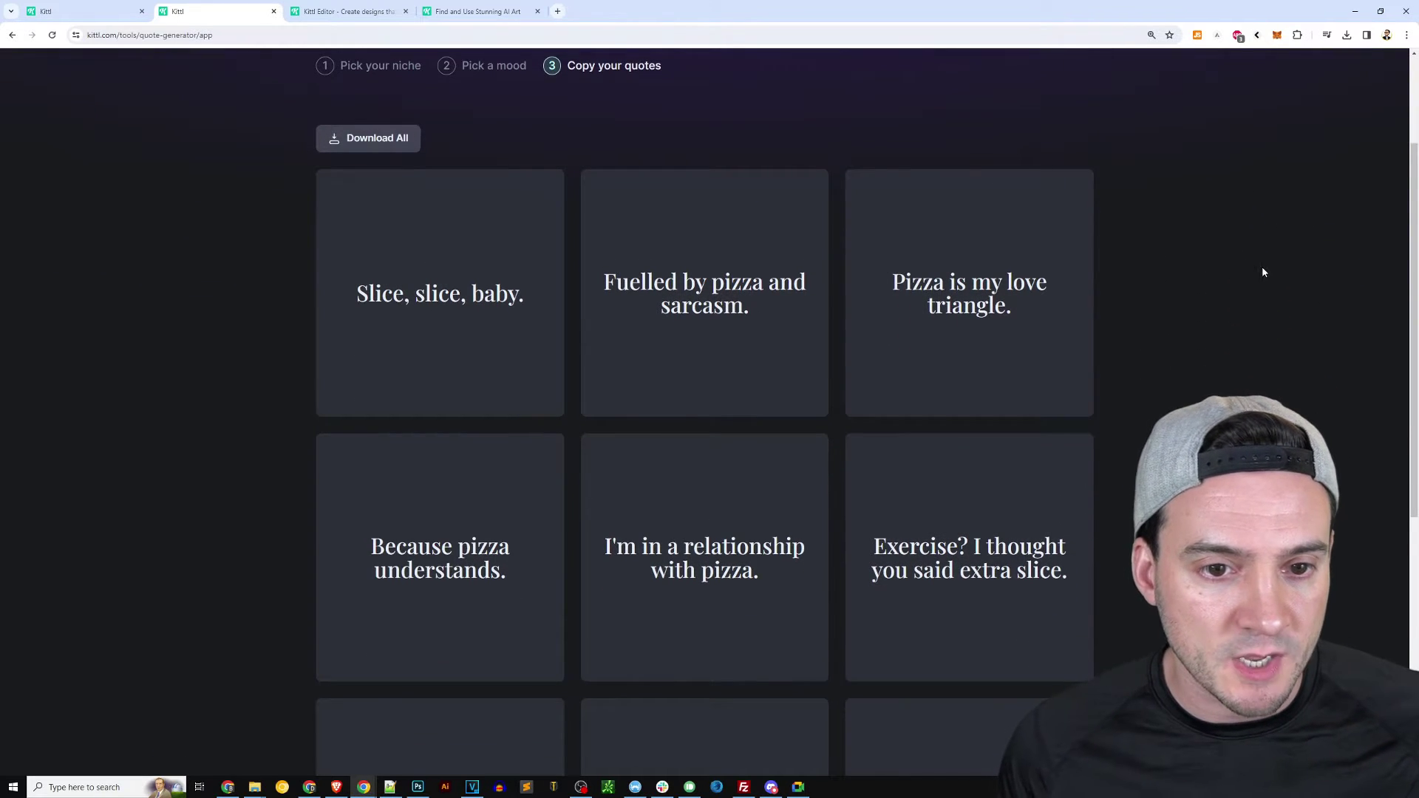
scroll(1260, 268, "down", 1)
scroll(1256, 251, "down", 1)
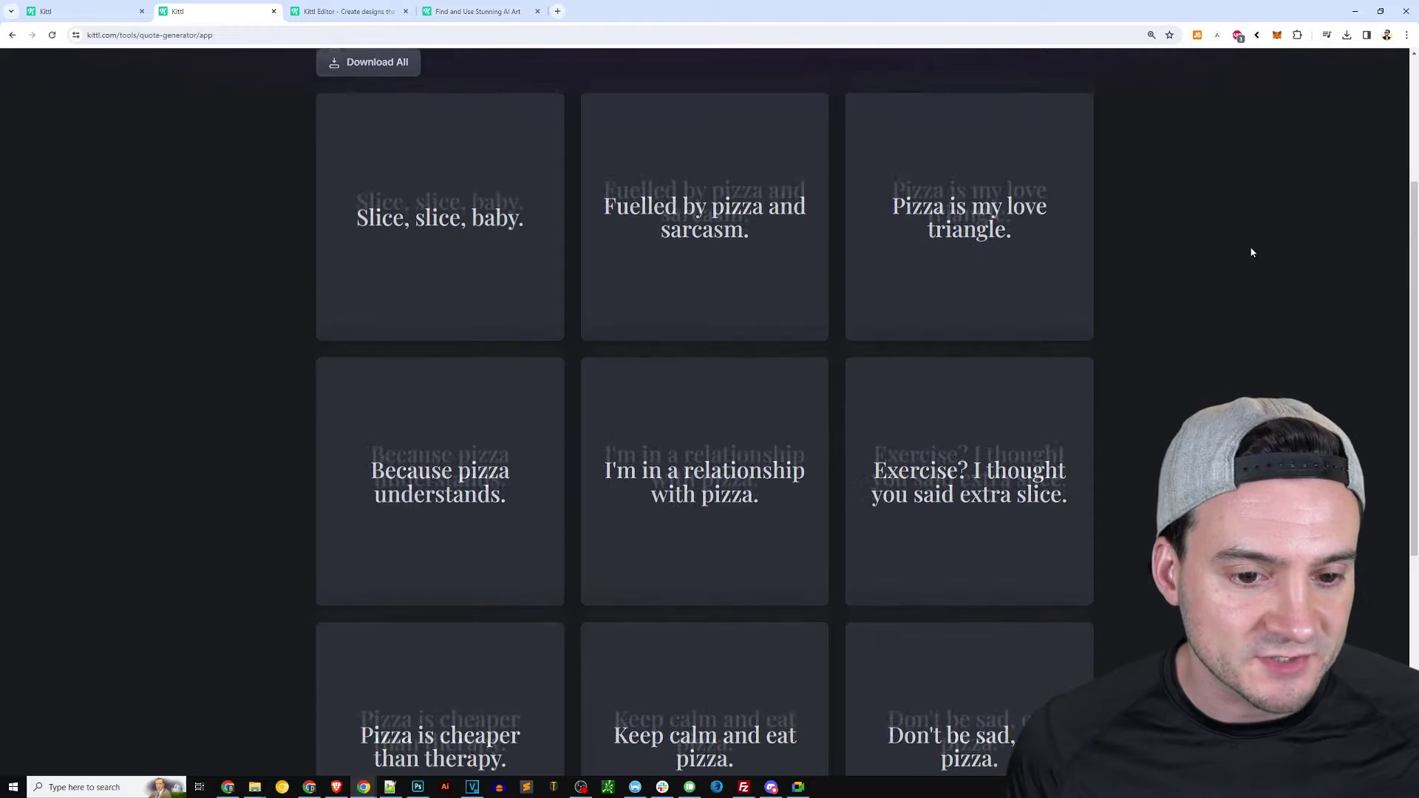
scroll(1251, 251, "down", 1)
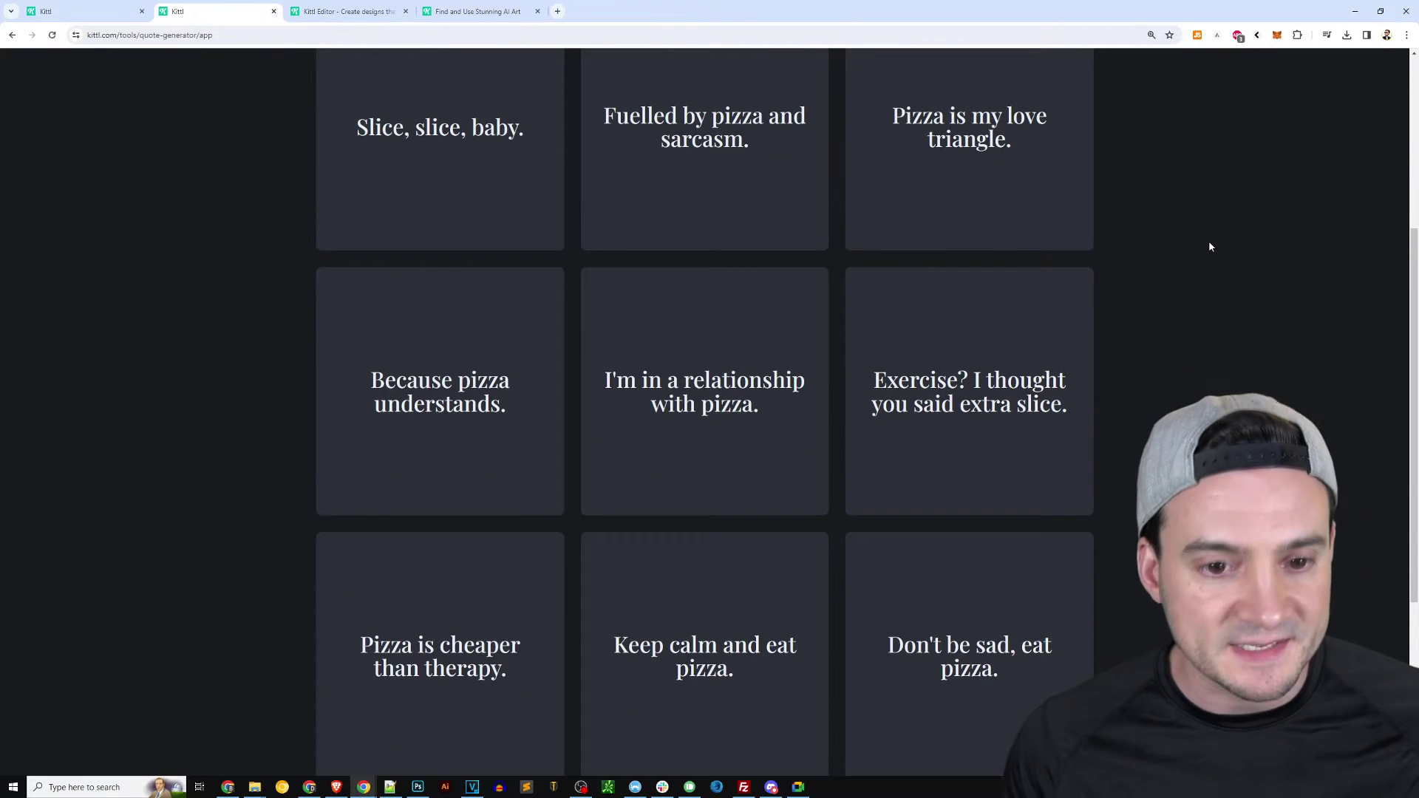
scroll(1209, 246, "down", 1)
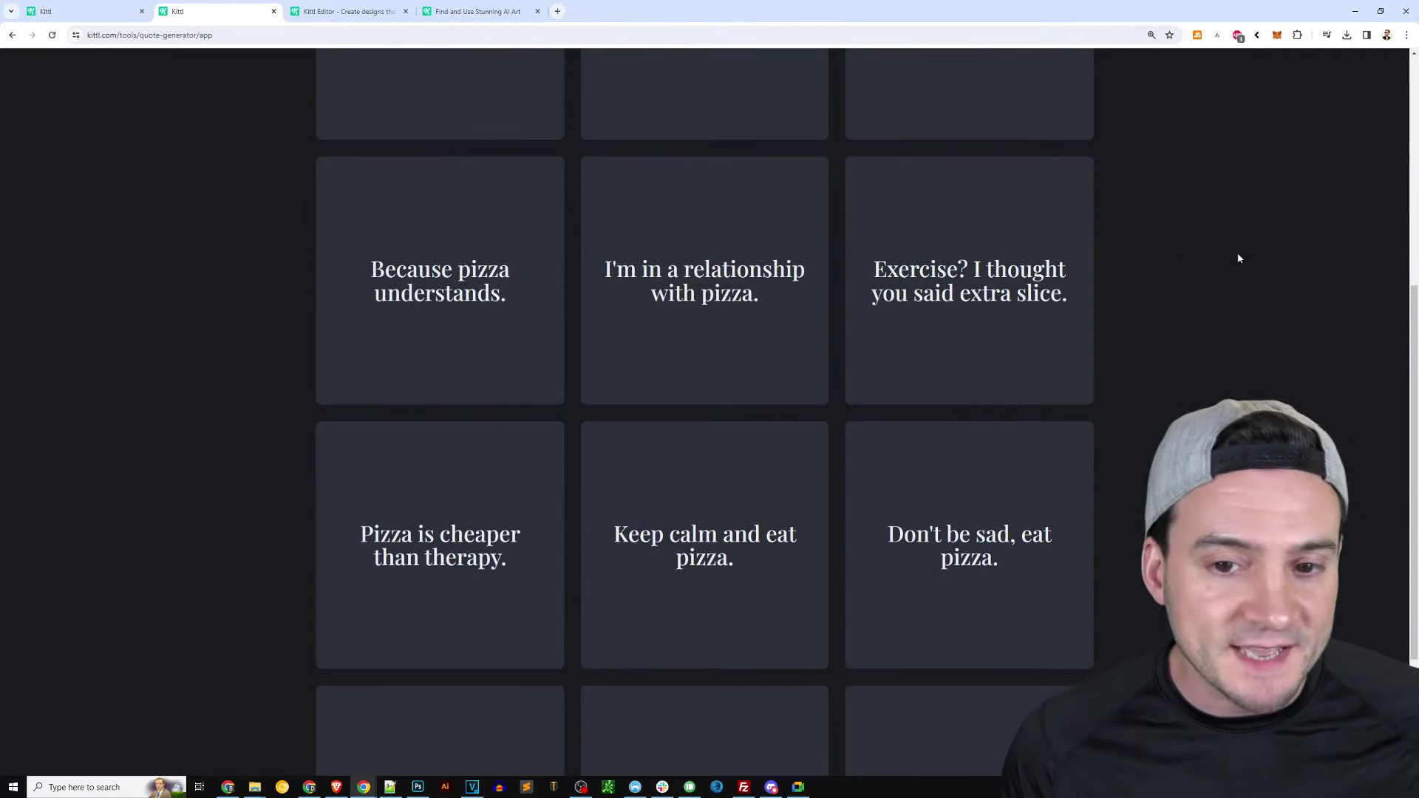
scroll(1213, 278, "down", 1)
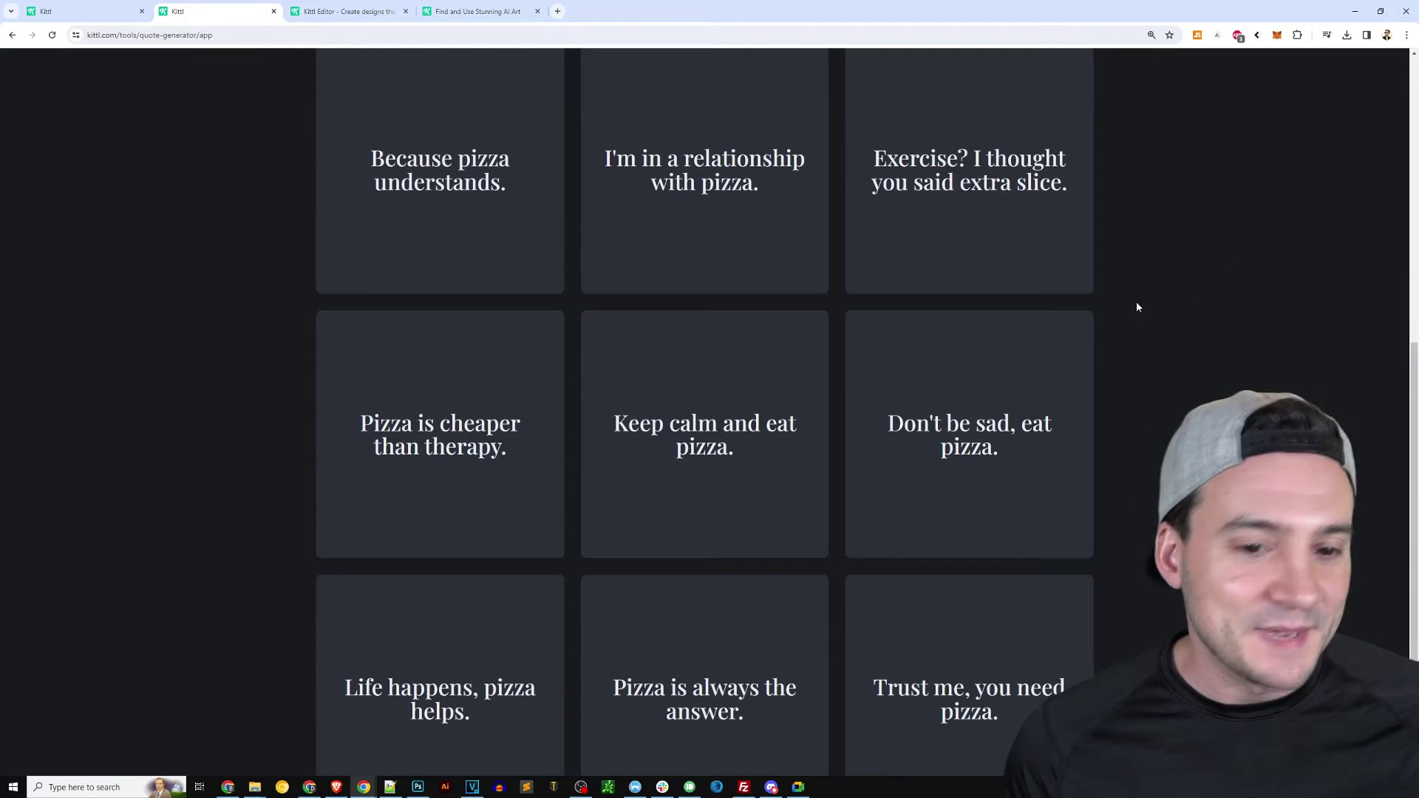
scroll(1137, 306, "down", 1)
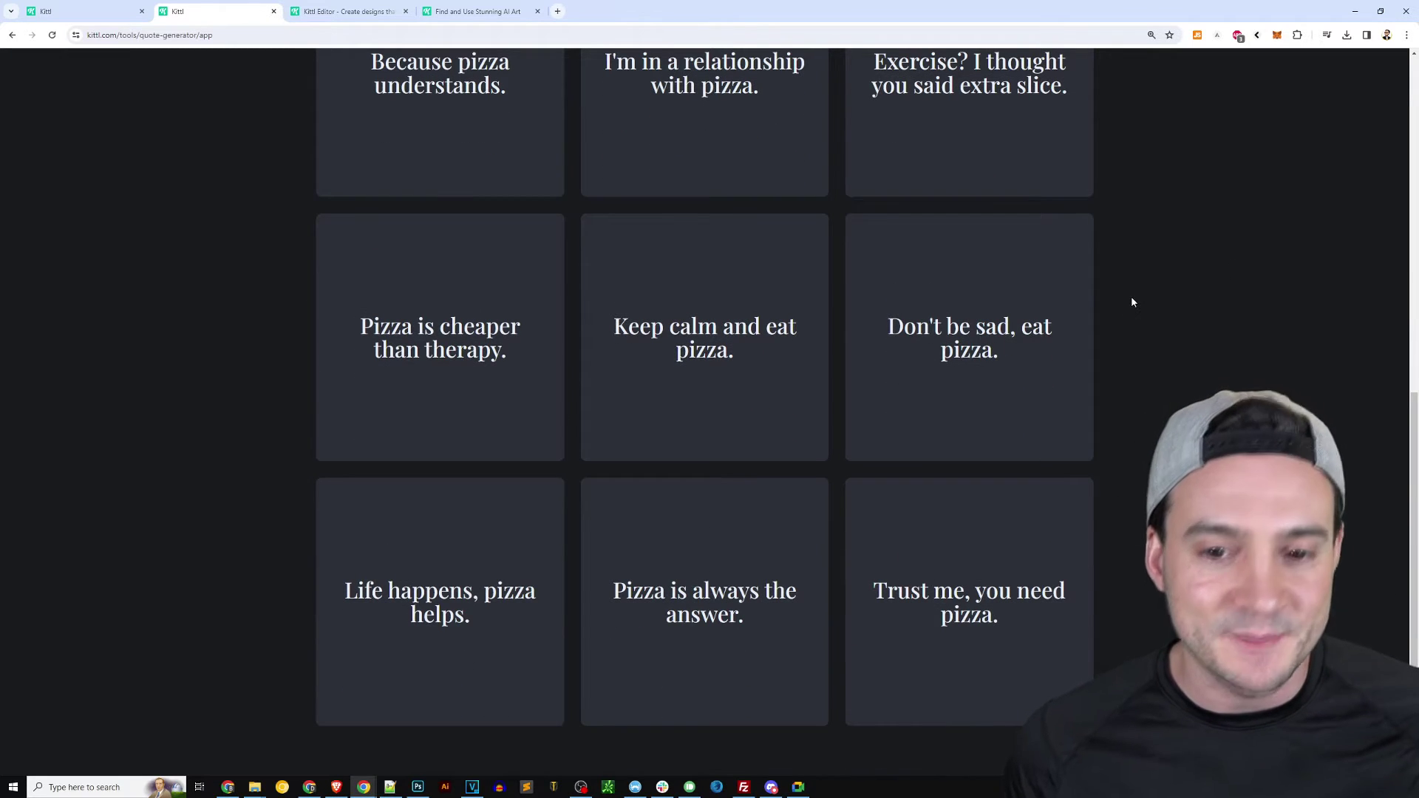
mouse_move(1020, 306)
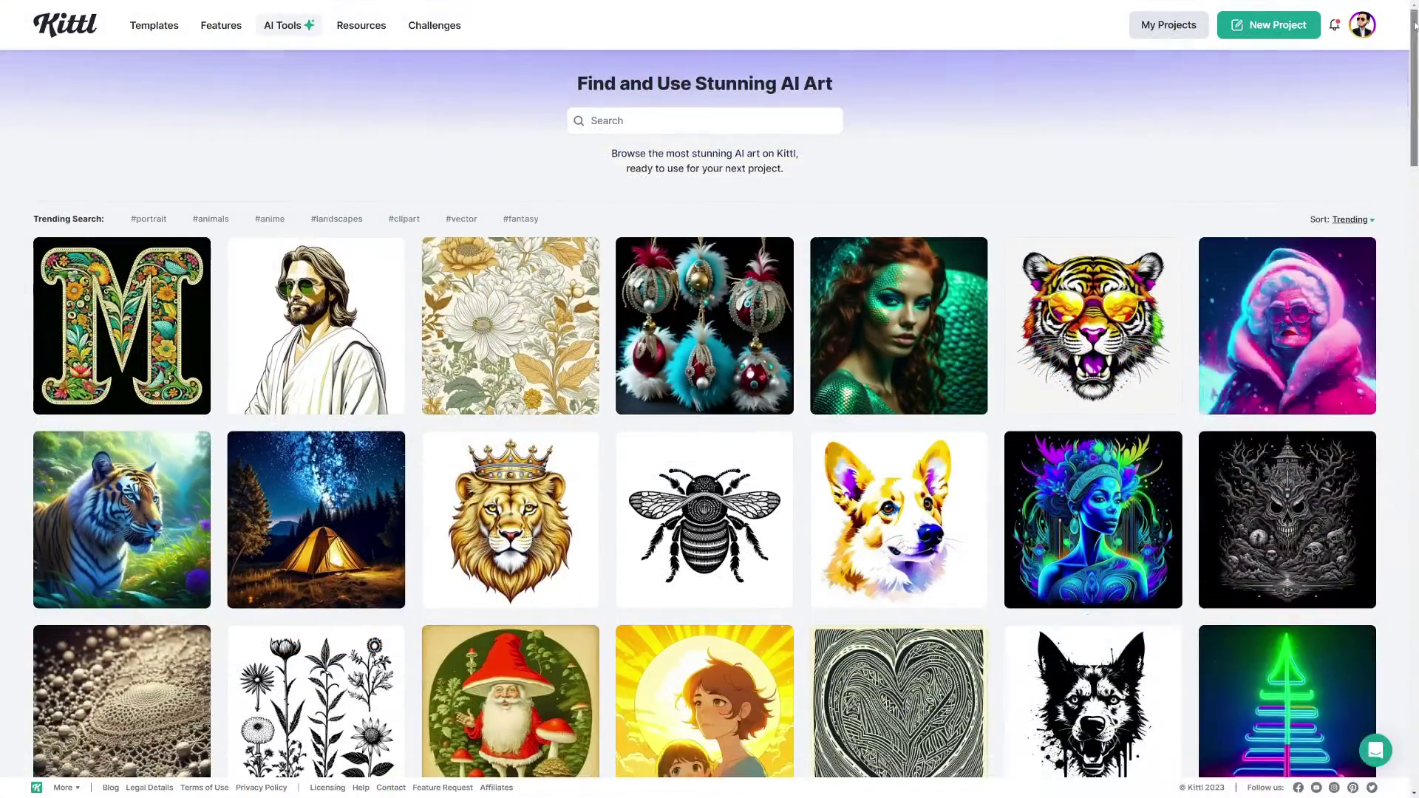
Browse the trending AI art gallery and open the T-shirt graphic of an ice cream cone with a skull.
scroll(705, 413, "down", 2)
scroll(1411, 108, "down", 4)
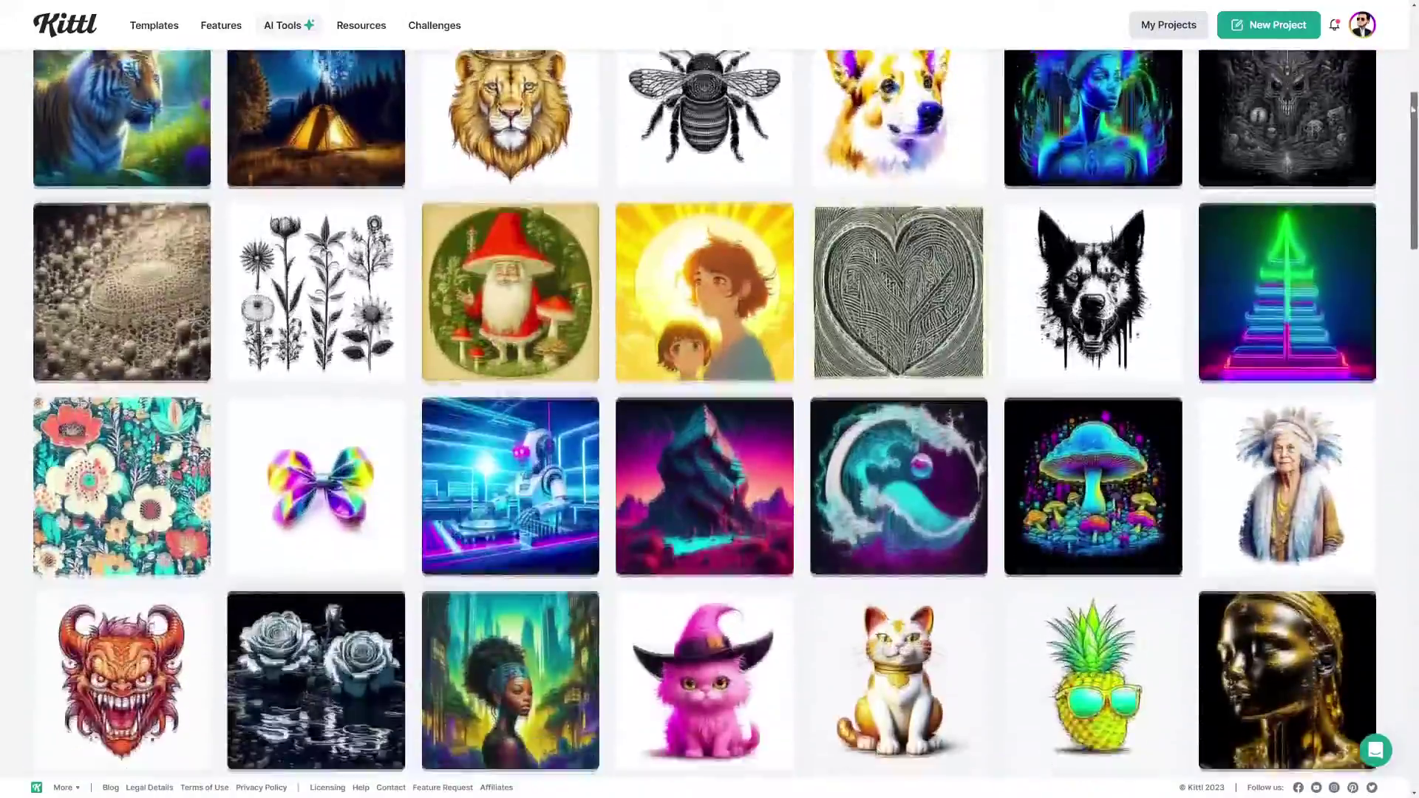
left_click_drag(1412, 109, 1411, 591)
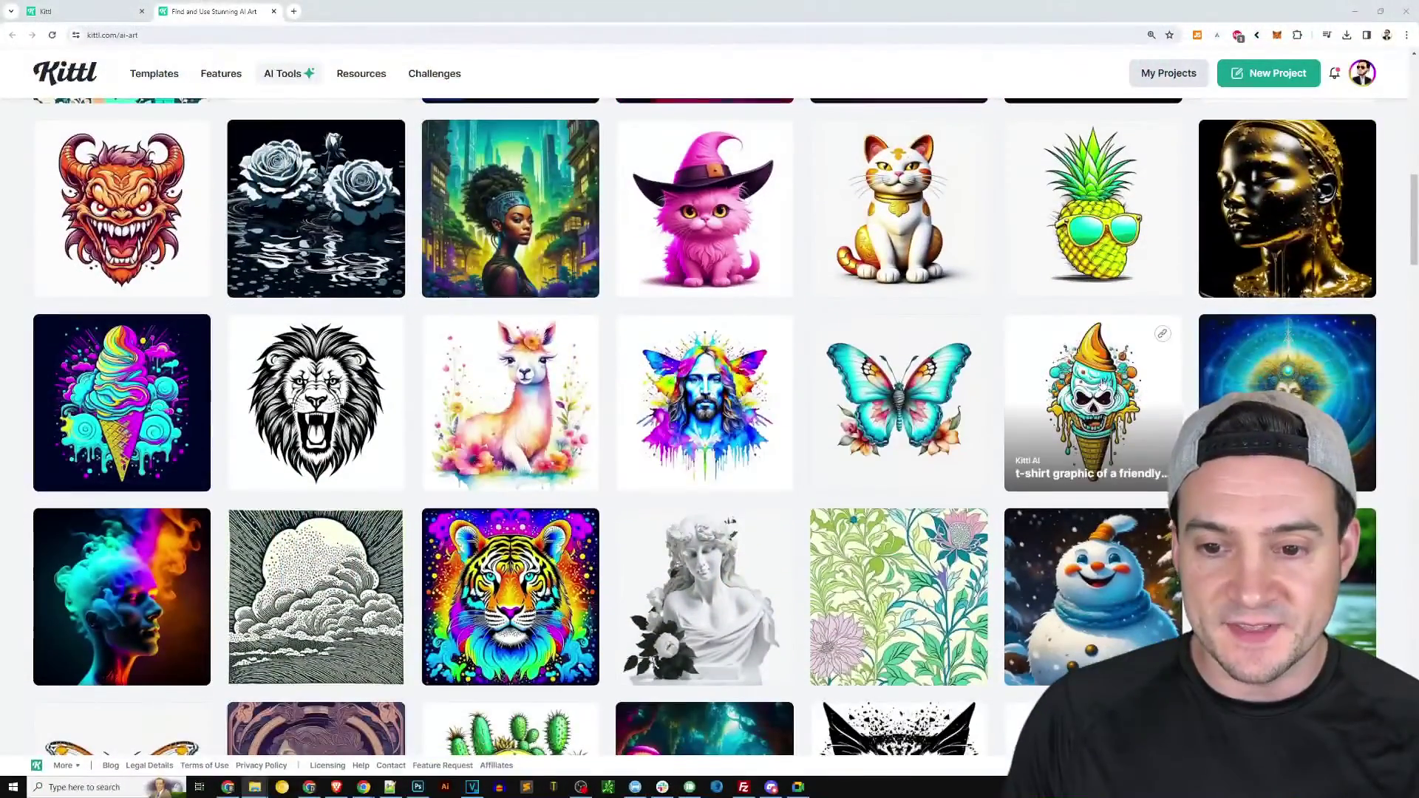
left_click(1103, 379)
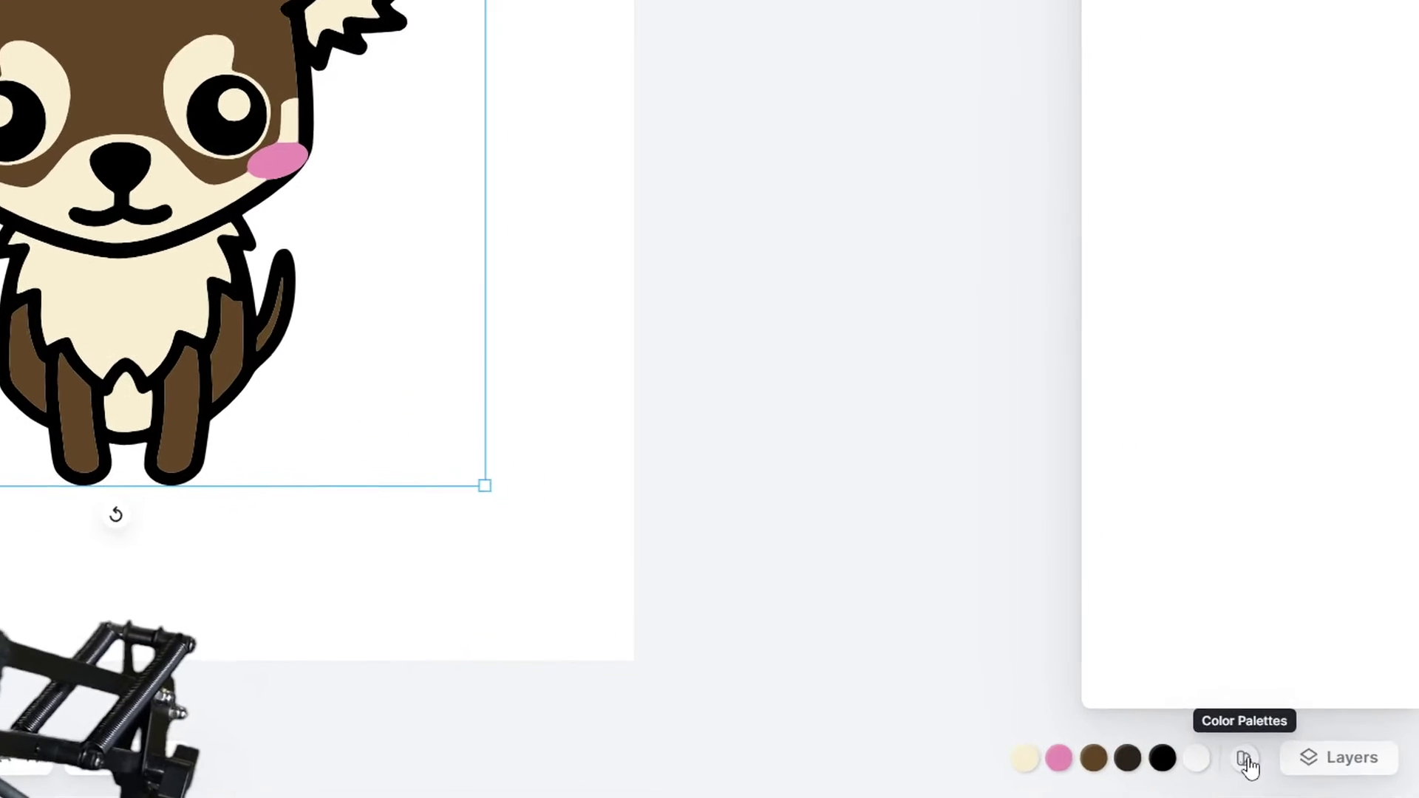
Open the colour palettes and preview Red Autumn, Ocean Blue, Candy Shop, Deep Wood, Lilac Wine and First Love on the chihuahua vector.
left_click(1228, 759)
left_click(1233, 0)
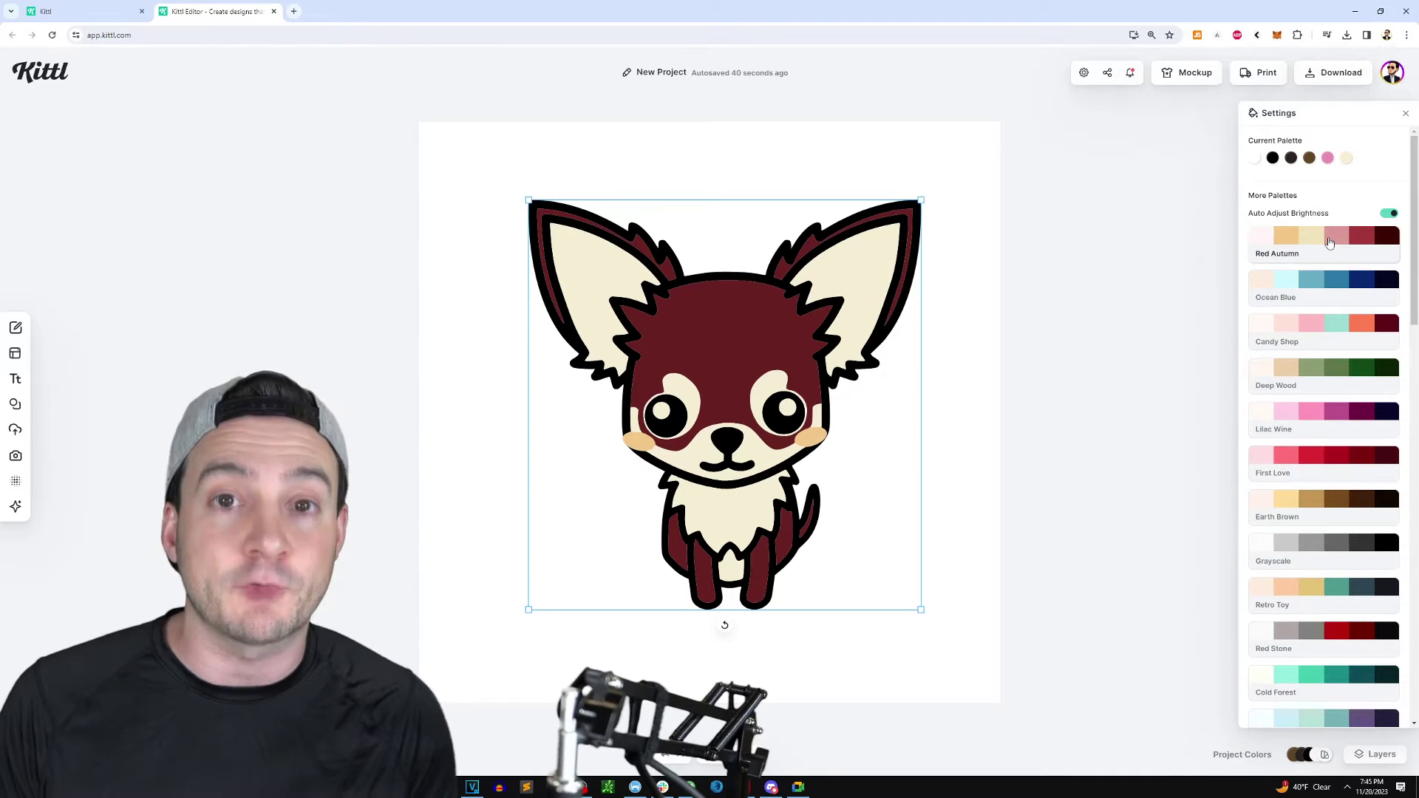
left_click(1323, 281)
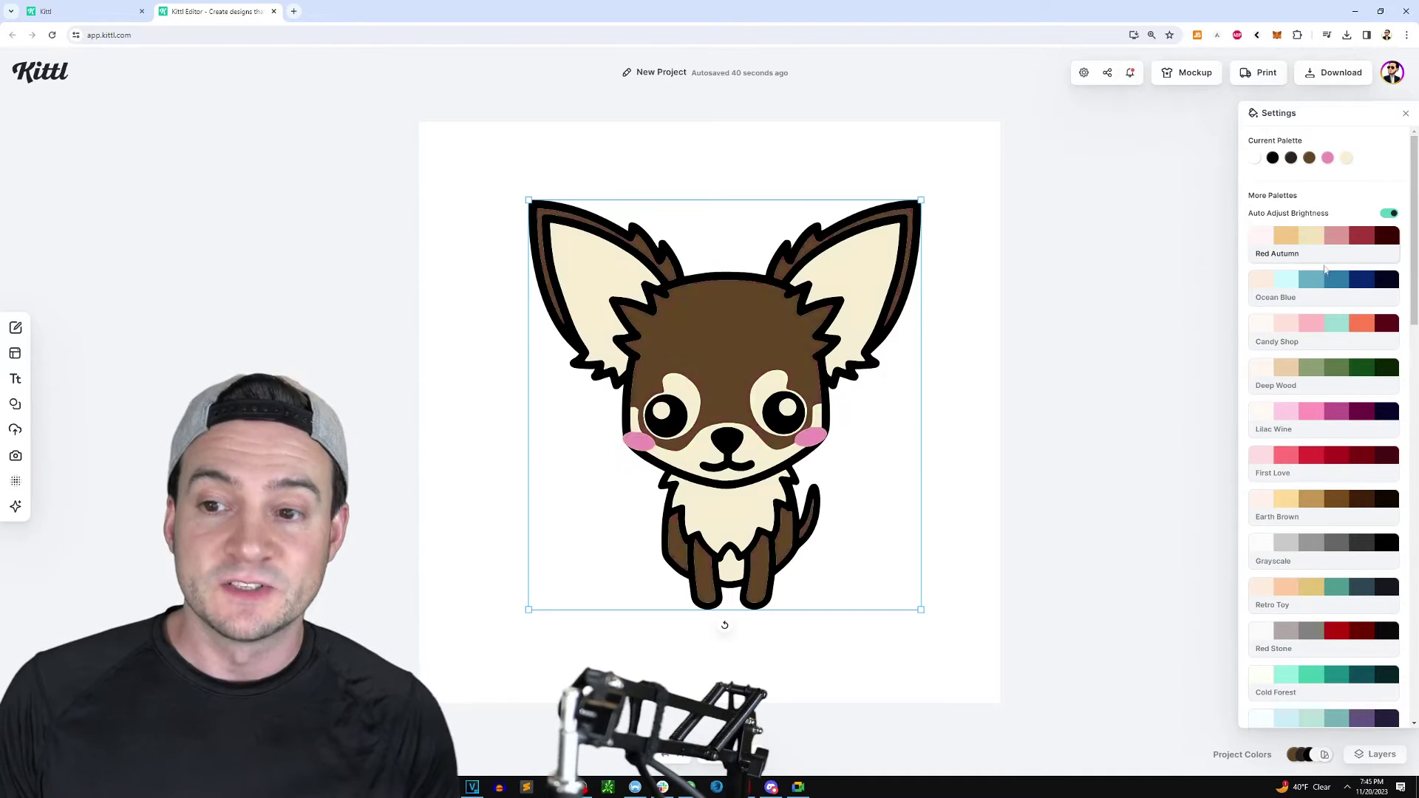
left_click(1313, 327)
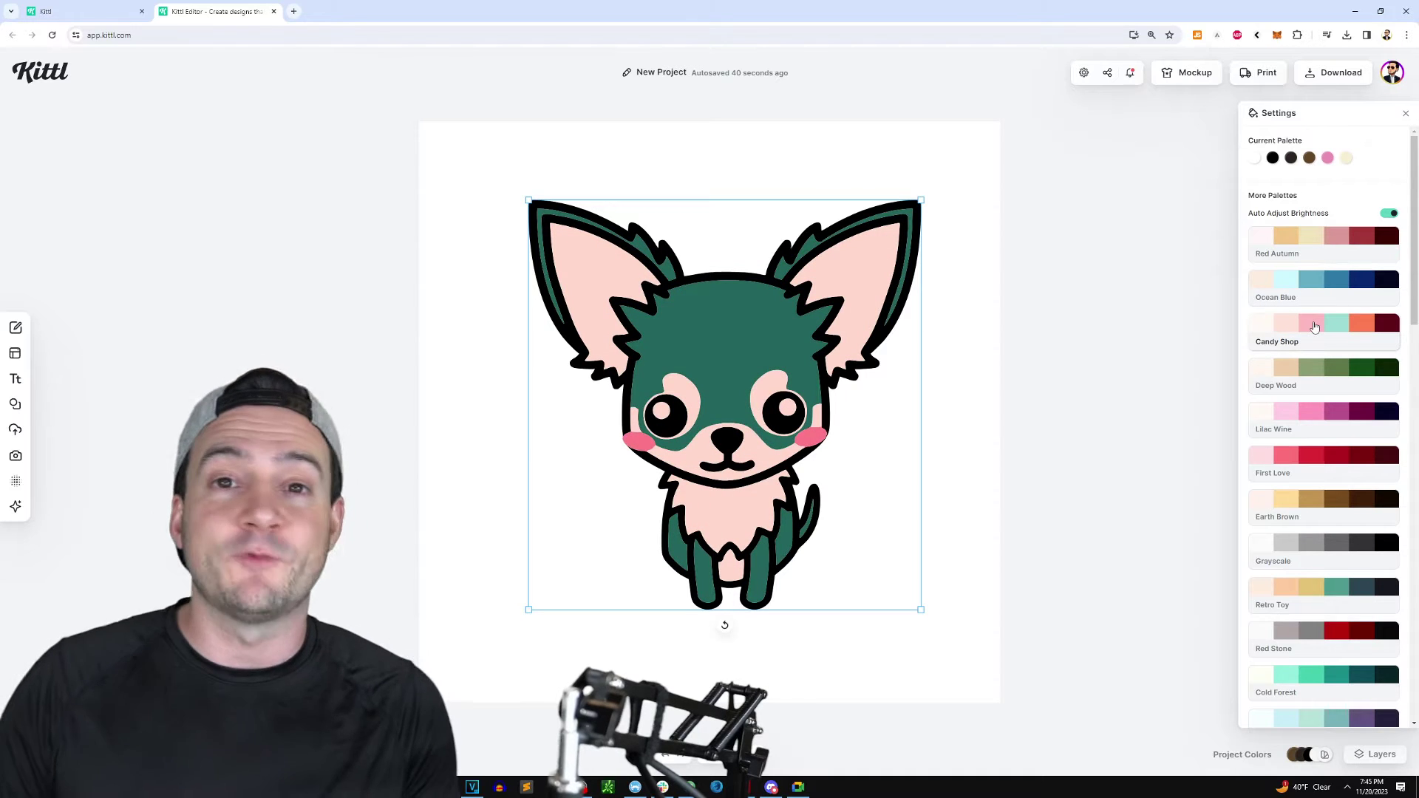
left_click(1307, 361)
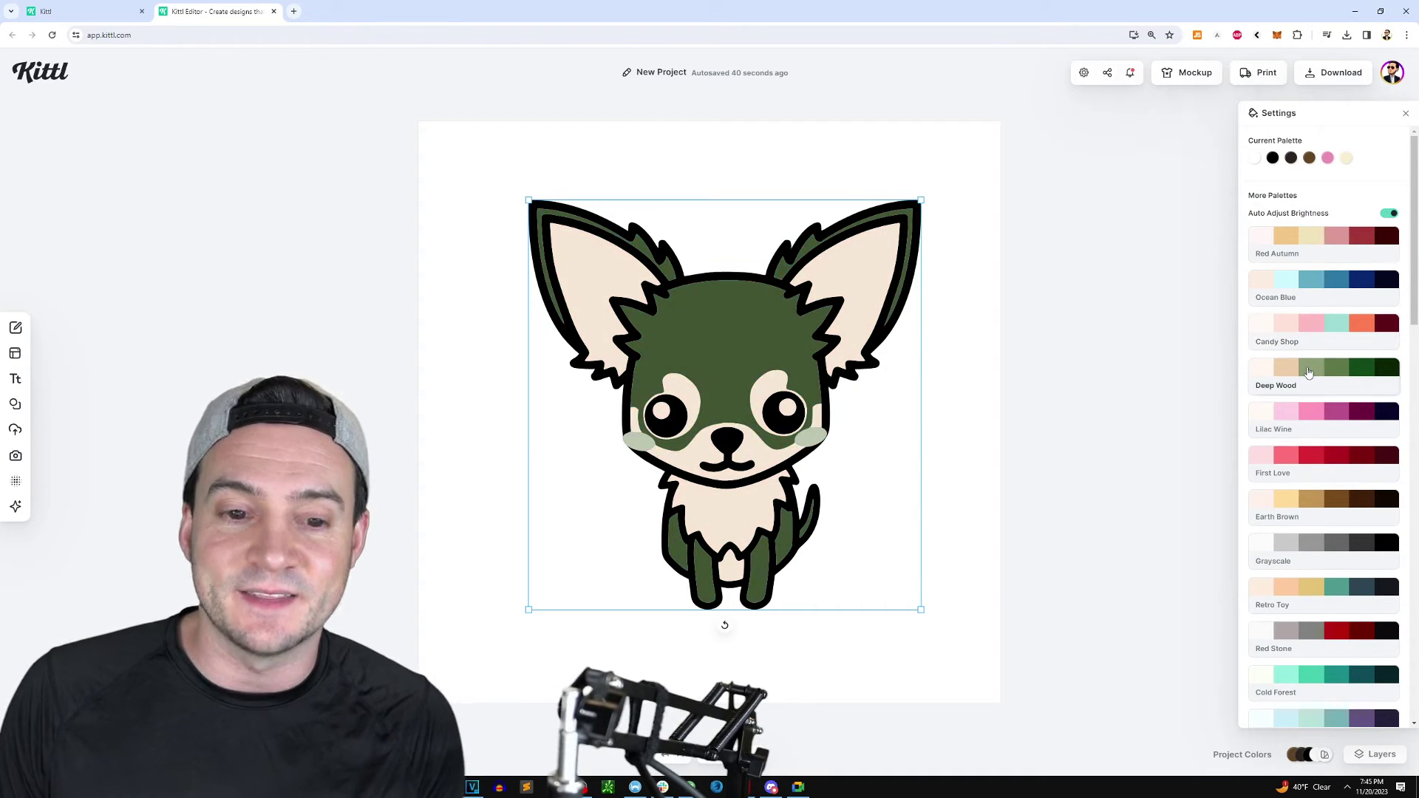
left_click(1313, 411)
left_click(1315, 456)
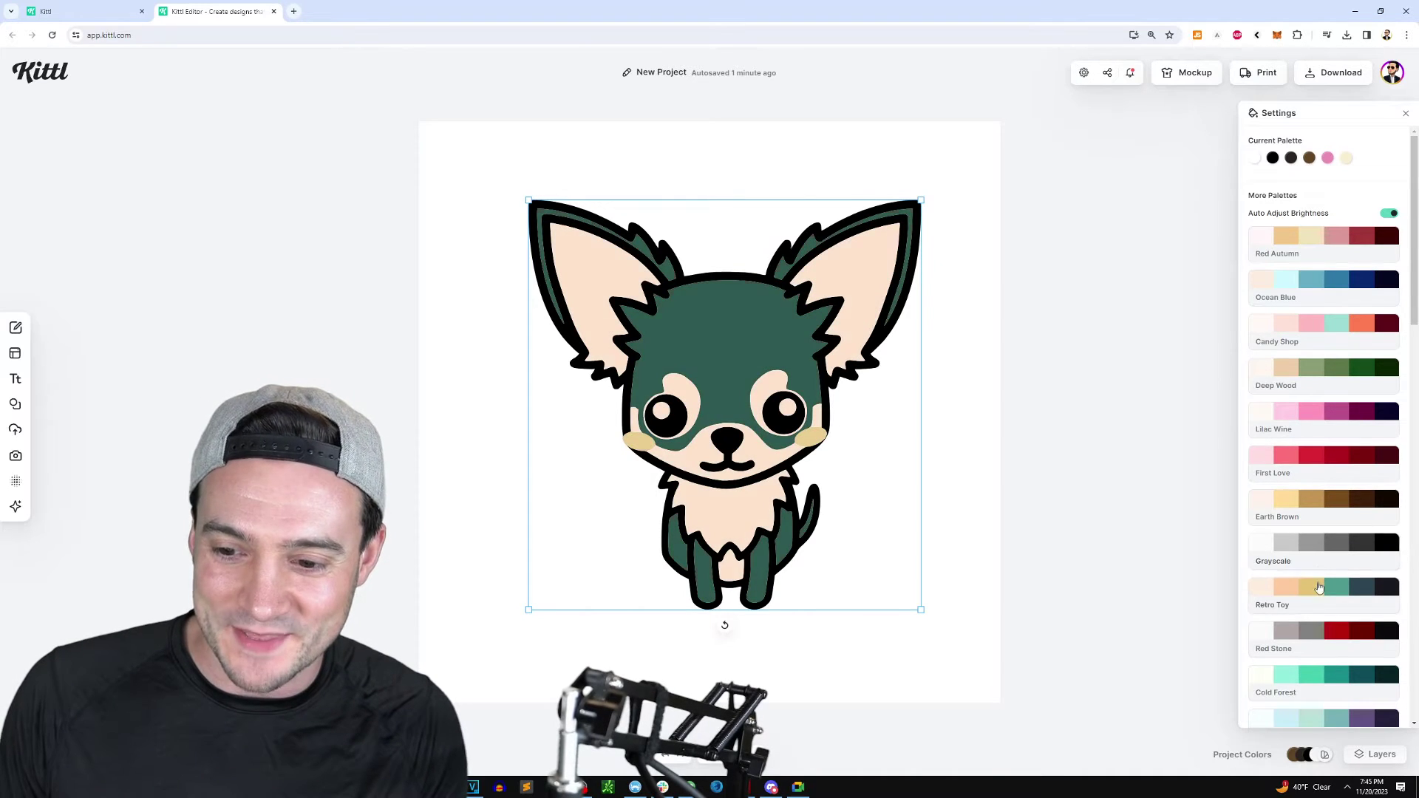
Browse the rest of the palette list, previewing Sea Gold, Coral Reef, Retro Sunset and Day and Night on the chihuahua.
scroll(1320, 591, "down", 2)
scroll(1322, 568, "down", 3)
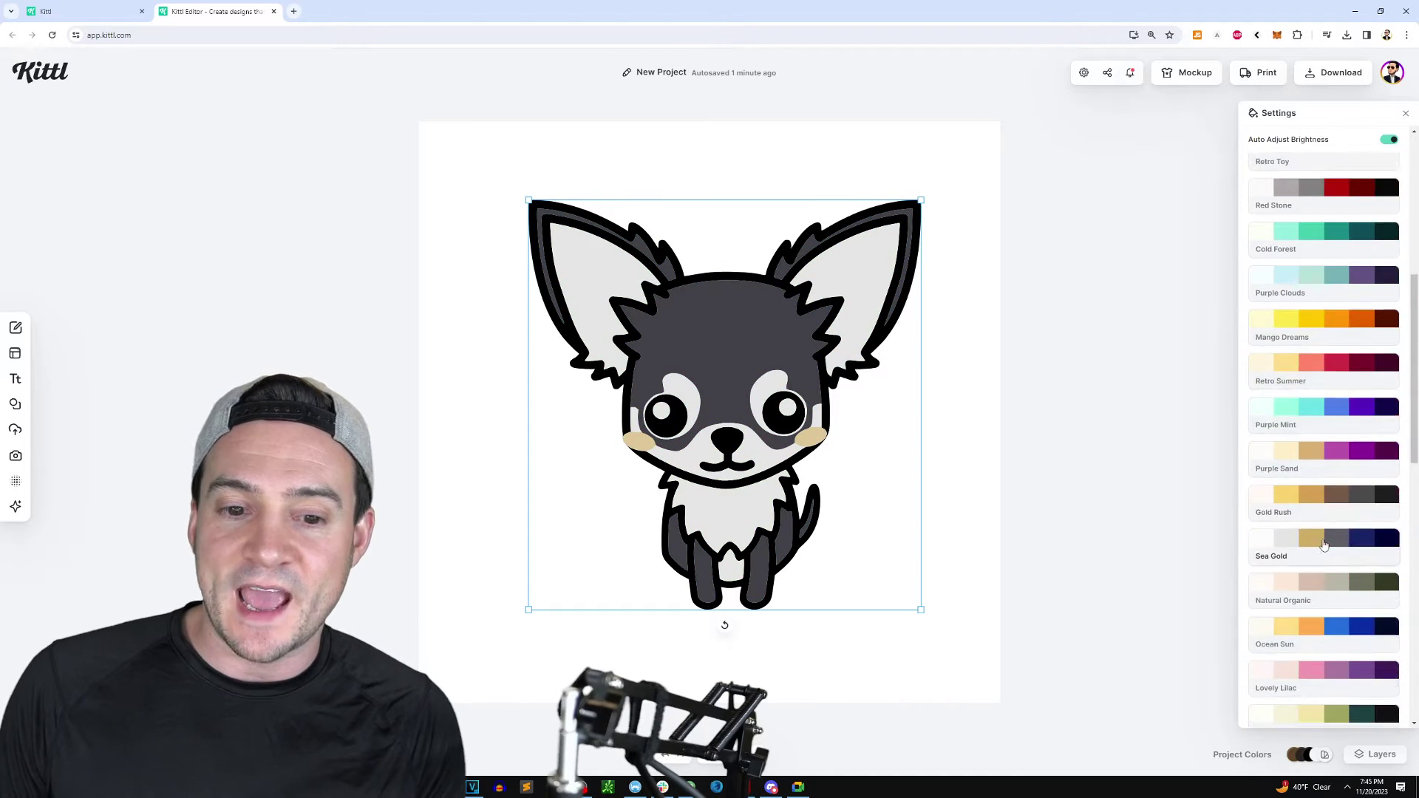
scroll(1328, 561, "down", 1)
scroll(1333, 575, "down", 1)
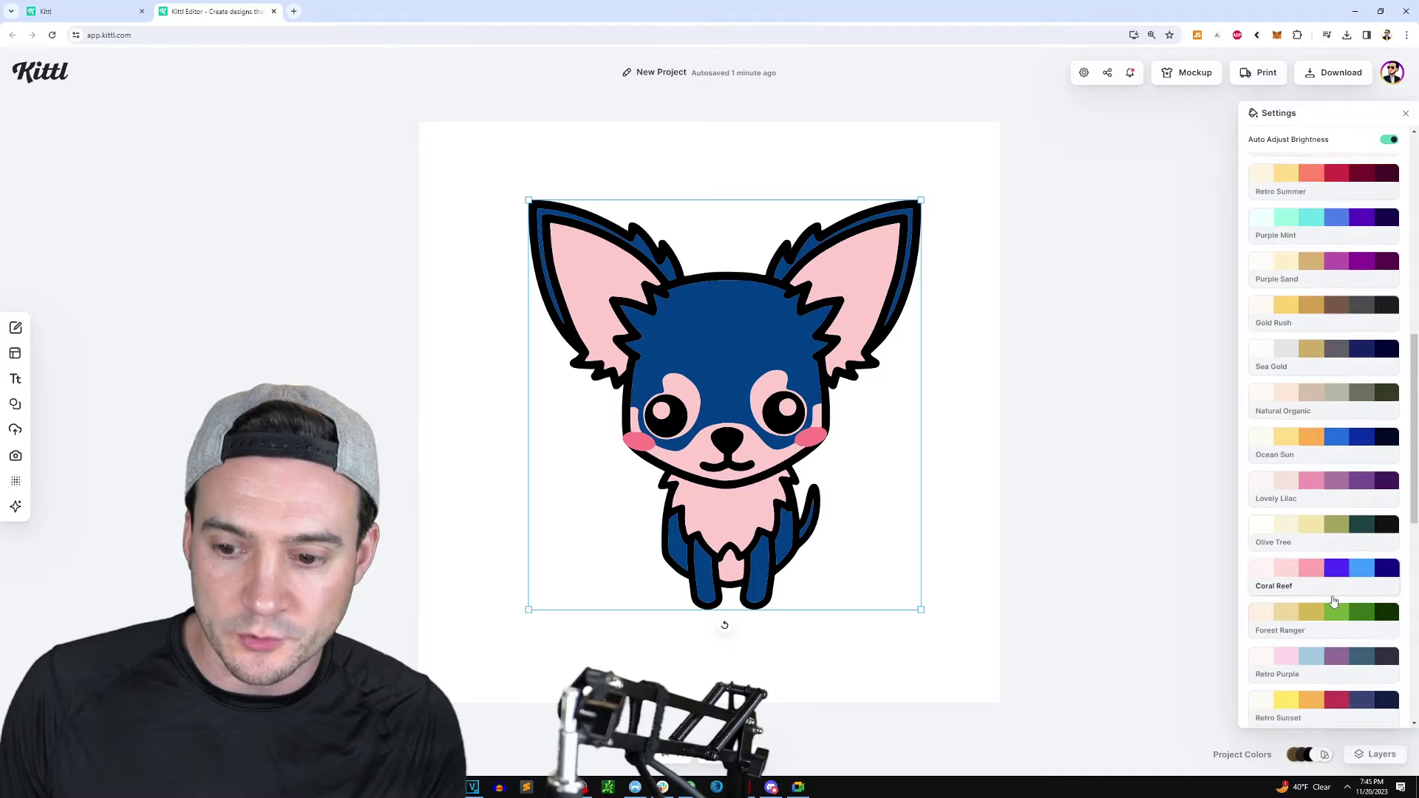
scroll(1336, 608, "down", 1)
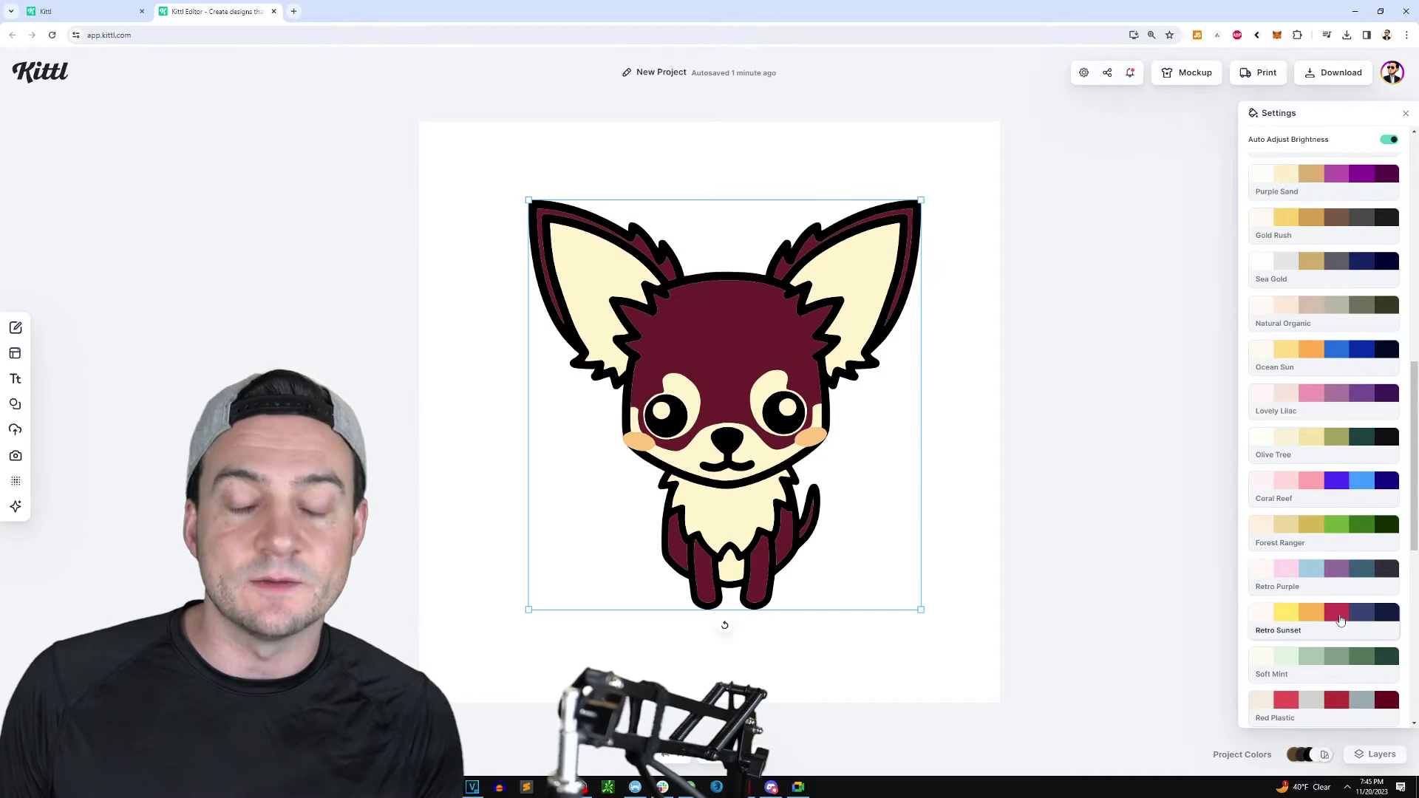
scroll(1330, 617, "down", 2)
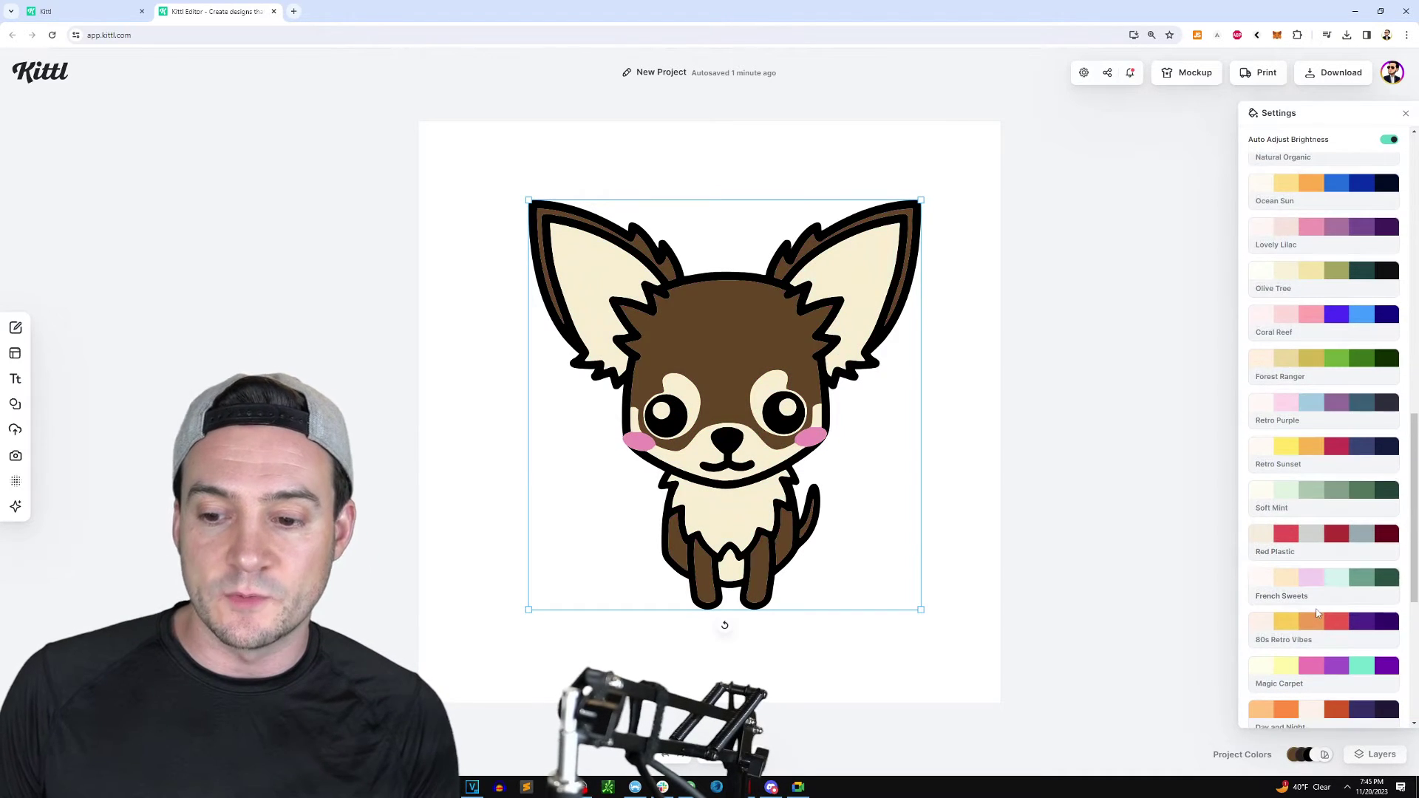
scroll(1318, 621, "down", 2)
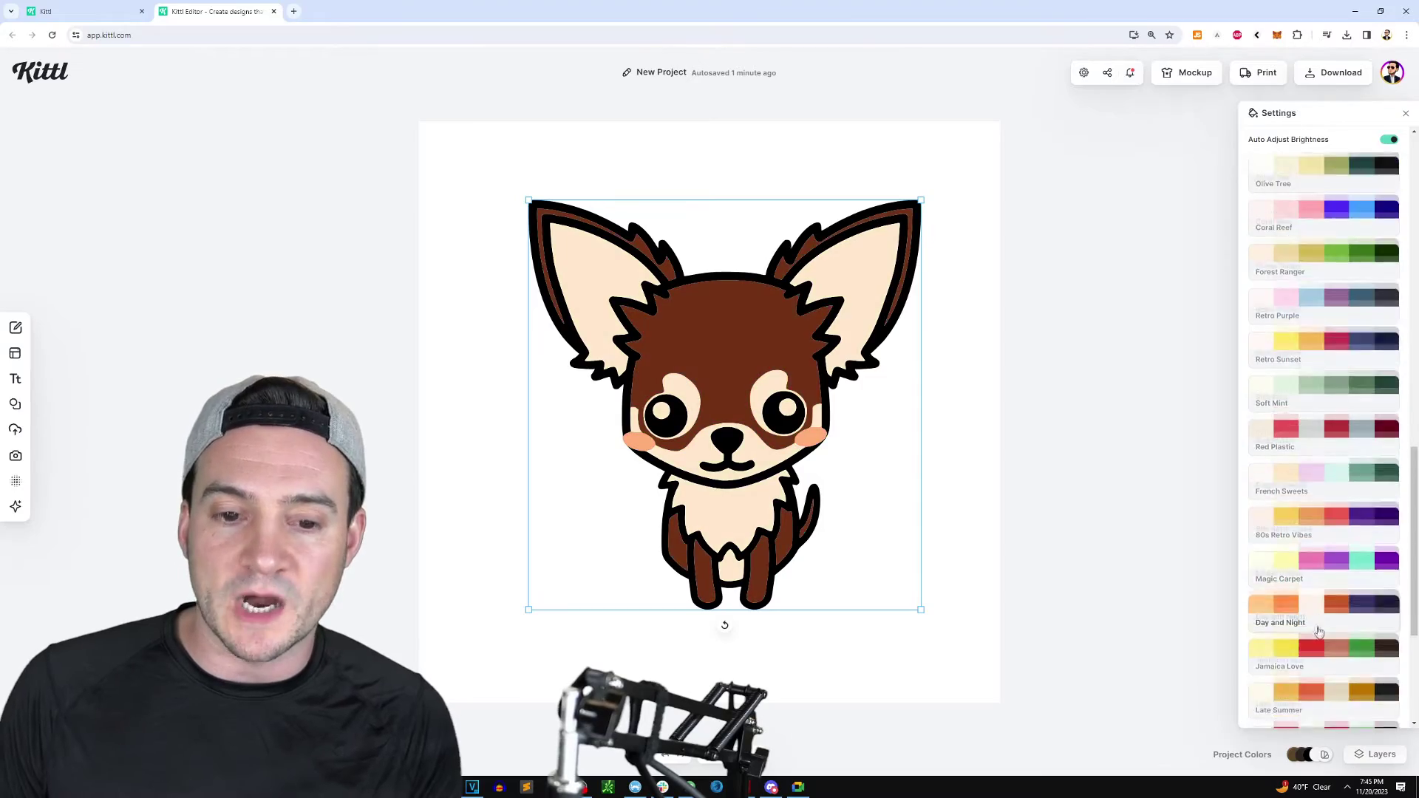
scroll(1319, 633, "down", 1)
scroll(1322, 654, "down", 1)
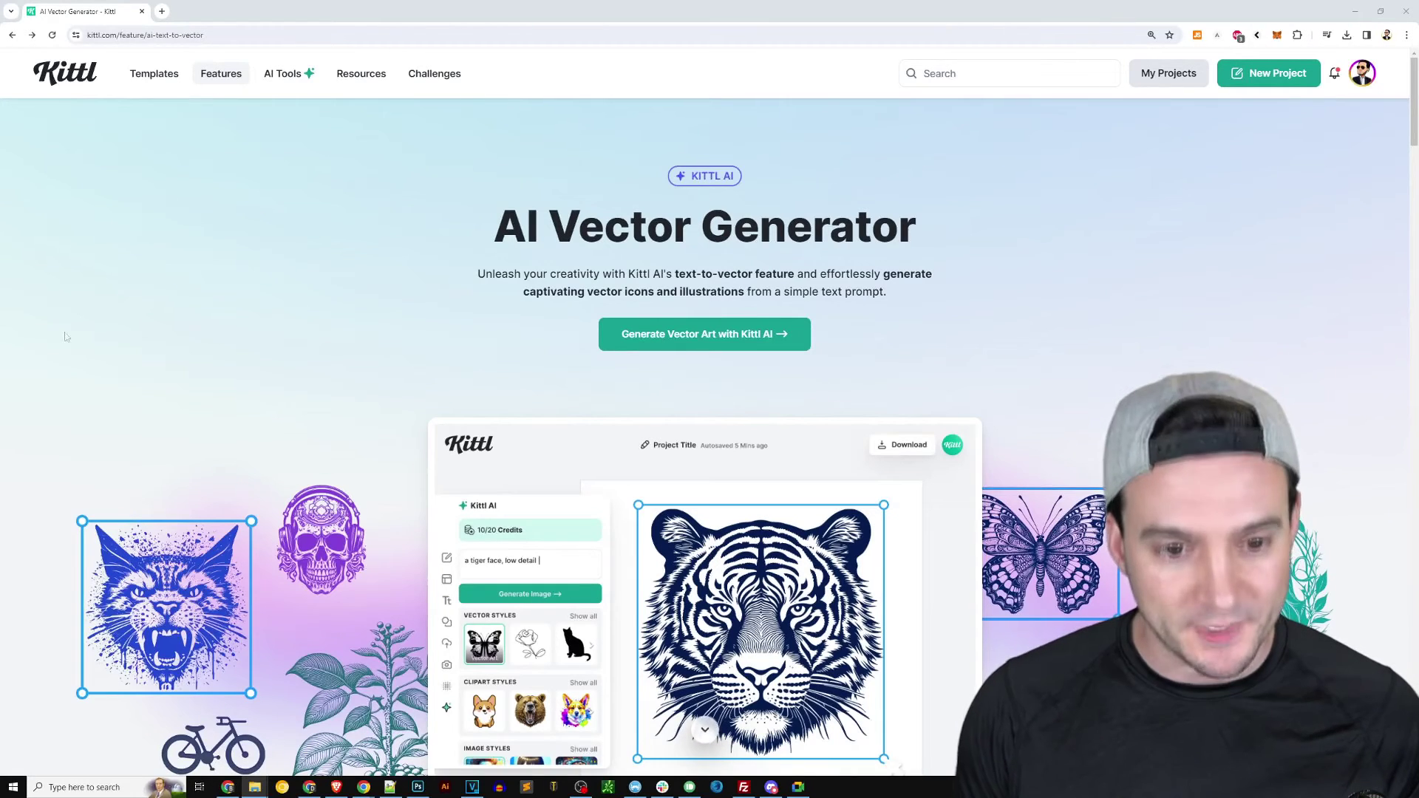
Start Kittl's AI image generator and generate an image from the prompt starting "Anaglyphic, vibrant surrealism and beauty, Fibonacci sequence in a vibrant flower".
left_click(748, 341)
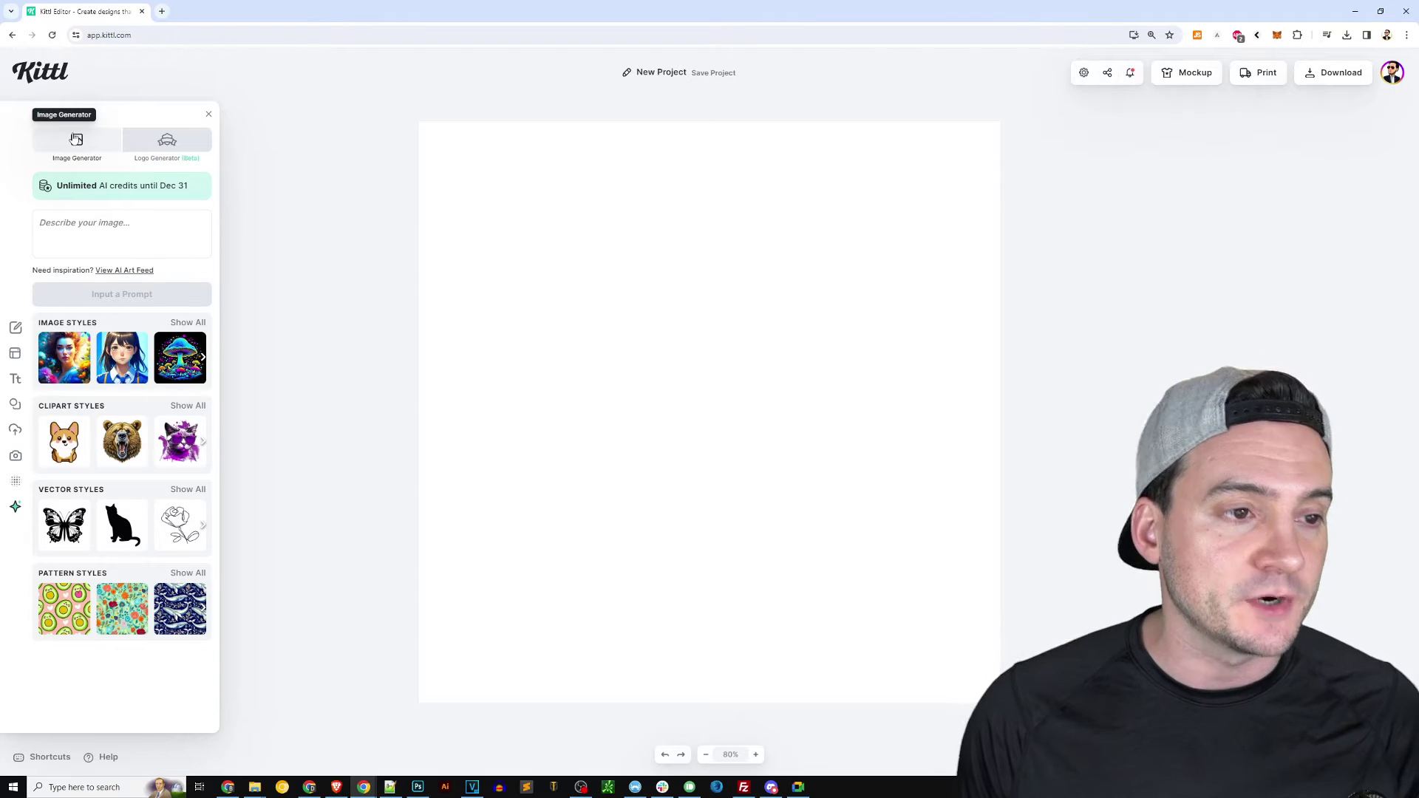
left_click(164, 144)
left_click(105, 230)
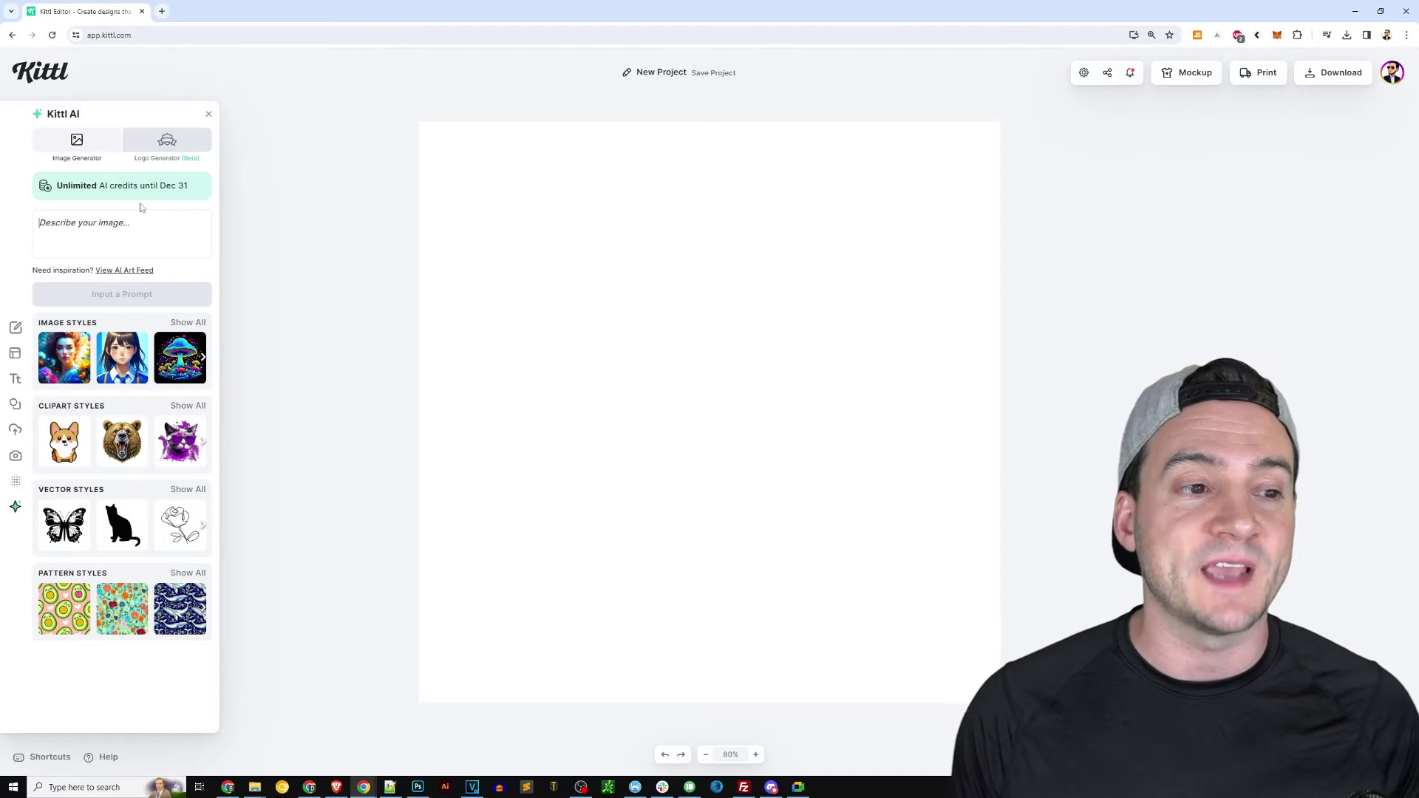
type("ShelbyLore Anaglyphic, vibrant surrealism and beauty, Fibonacci sequence in a vibrant flower, graphic design, feminine, anaglyphic, the lovely Queen rises from her throne rimmed with neon green light, transfiguration and multiple layers, fine line details and concentric ring patterns, dynamic composition, neon green, neon blue, neon orange, high energy, and electrified")
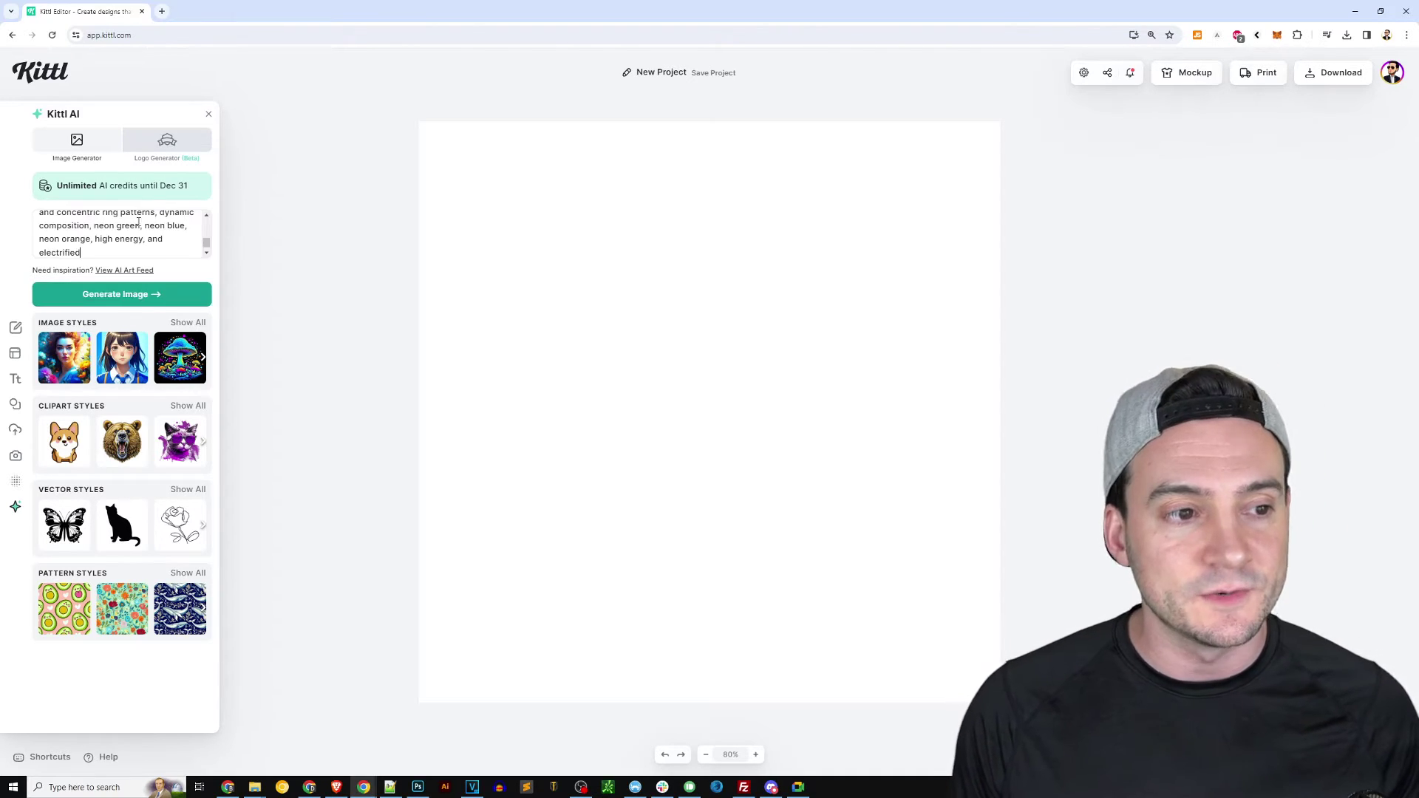
left_click(119, 294)
Bring up the Midjourney window, examine the enlarged source image and its prompt, and close it to return to Kittl.
left_click_drag(0, 89, 626, 83)
double_click(627, 83)
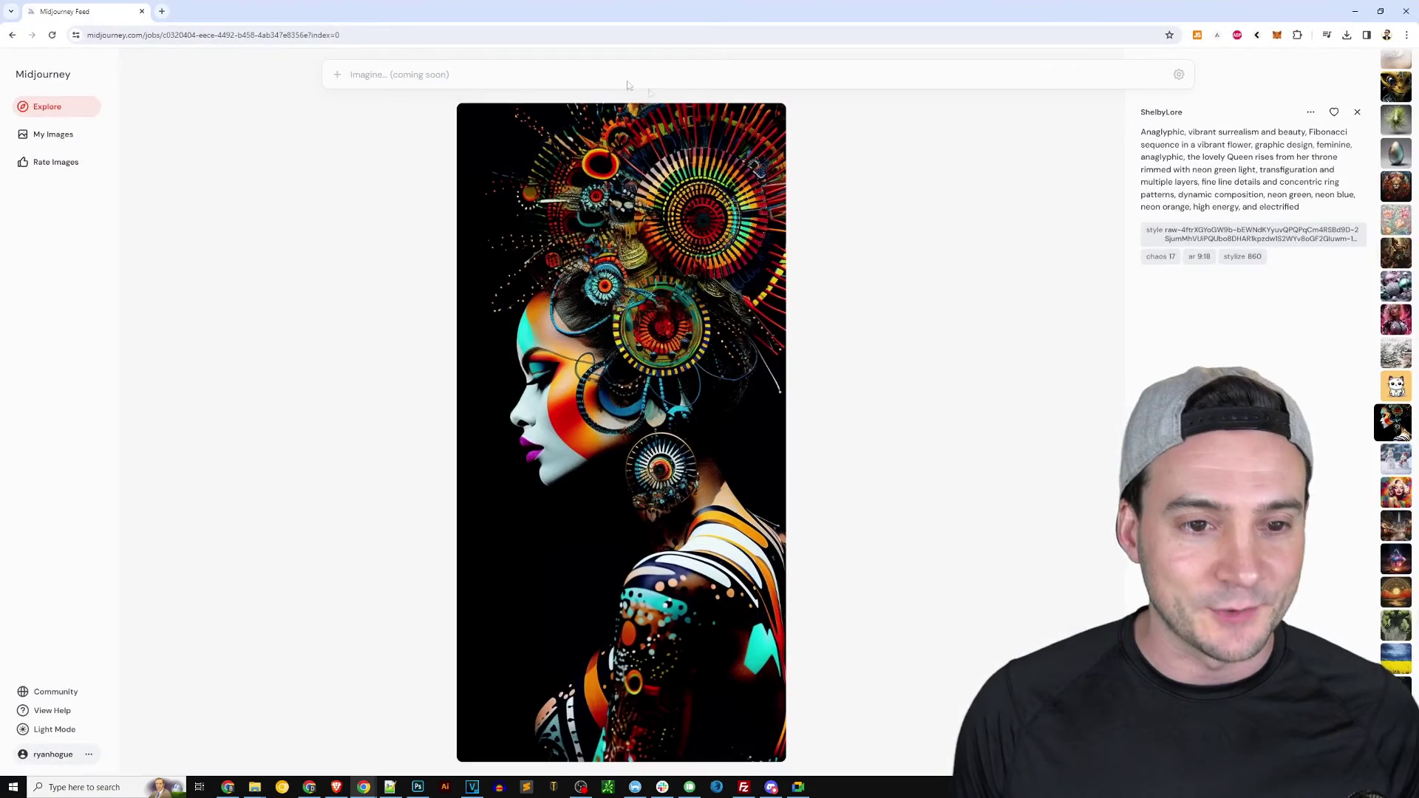
key("ctrl+plus")
key("ctrl+plus")
key("ctrl+plus")
key("ctrl+plus")
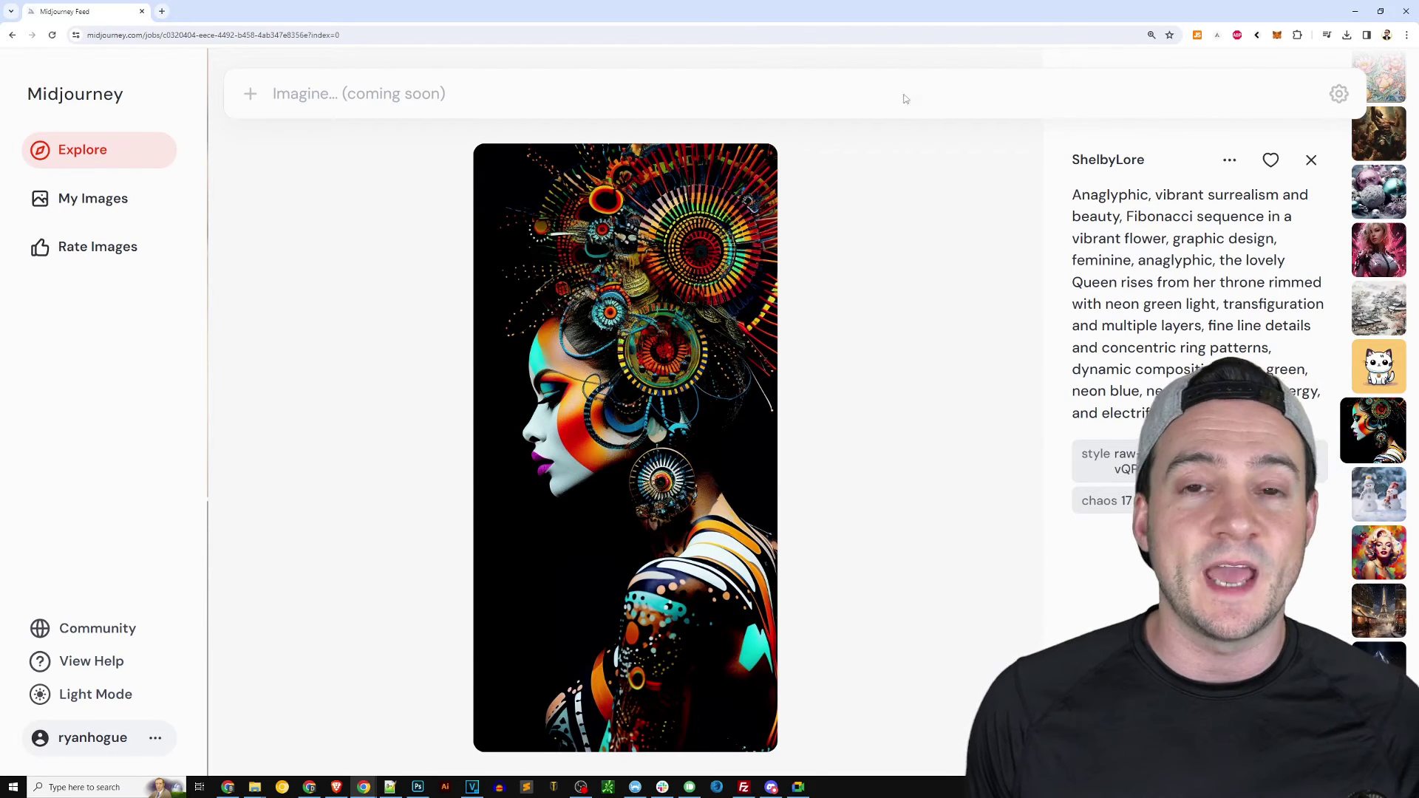
left_click(1403, 9)
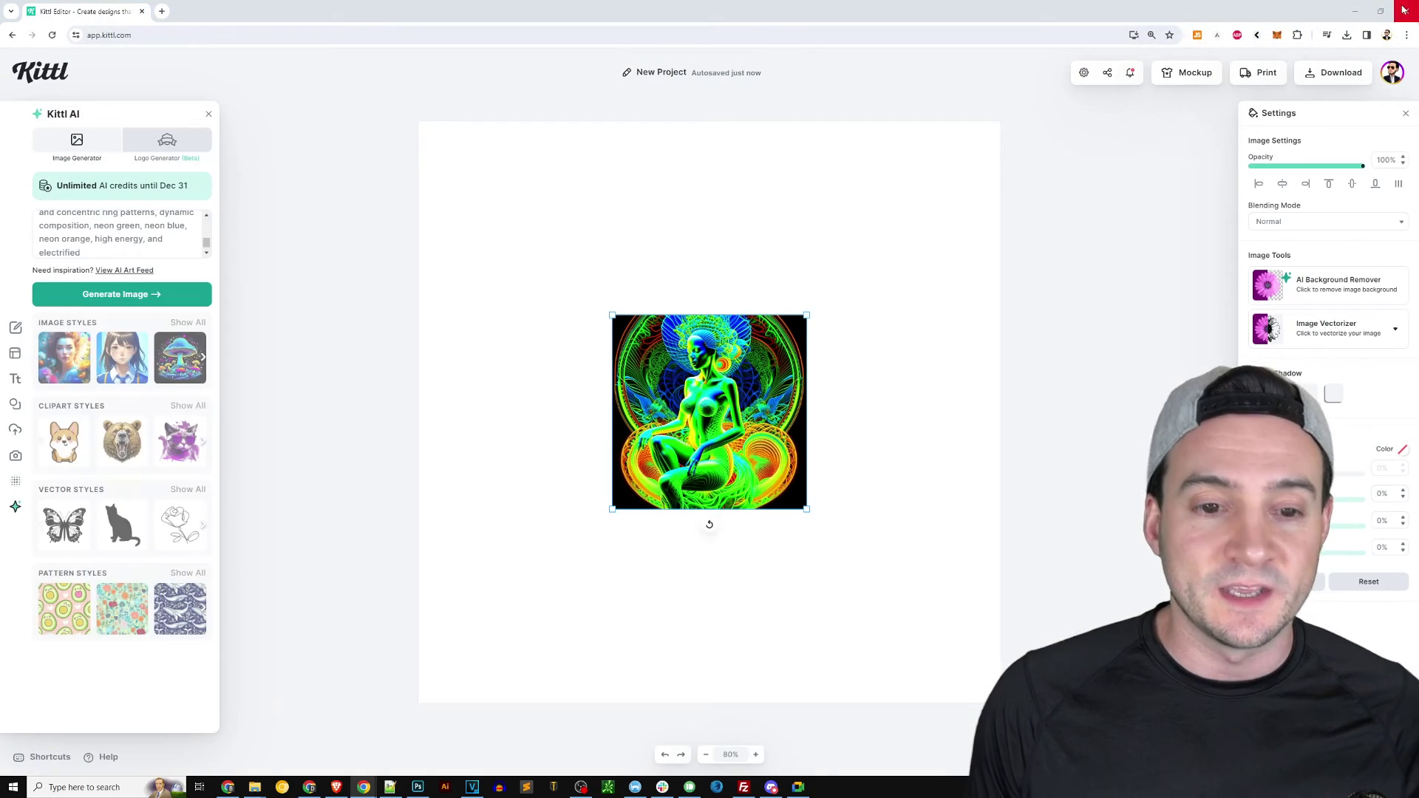
Enlarge the generated neon figure image to cover the whole artboard and deselect it.
left_click_drag(808, 315, 1003, 119)
left_click_drag(612, 510, 361, 627)
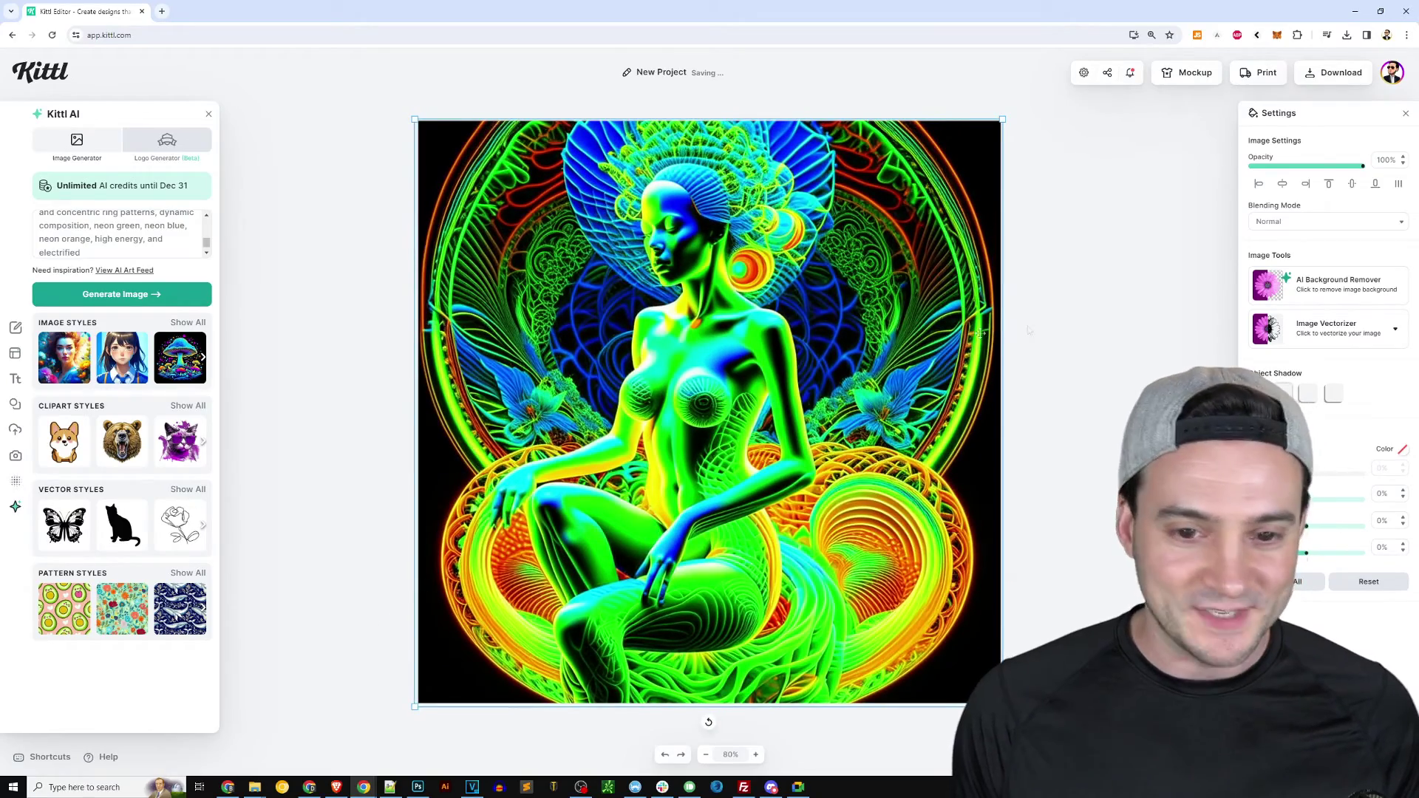
left_click(1180, 212)
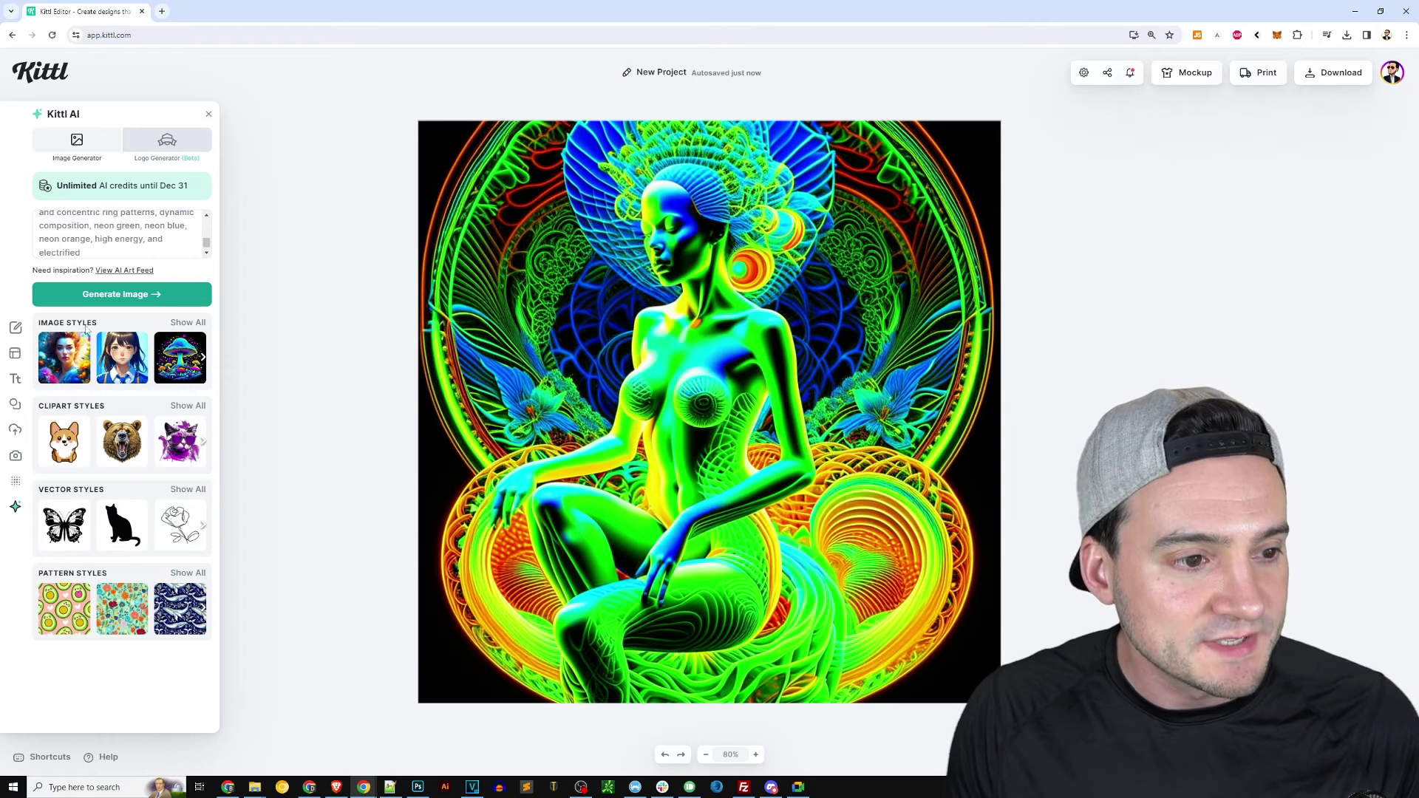
Show all image styles available for the AI image generator.
left_click(186, 323)
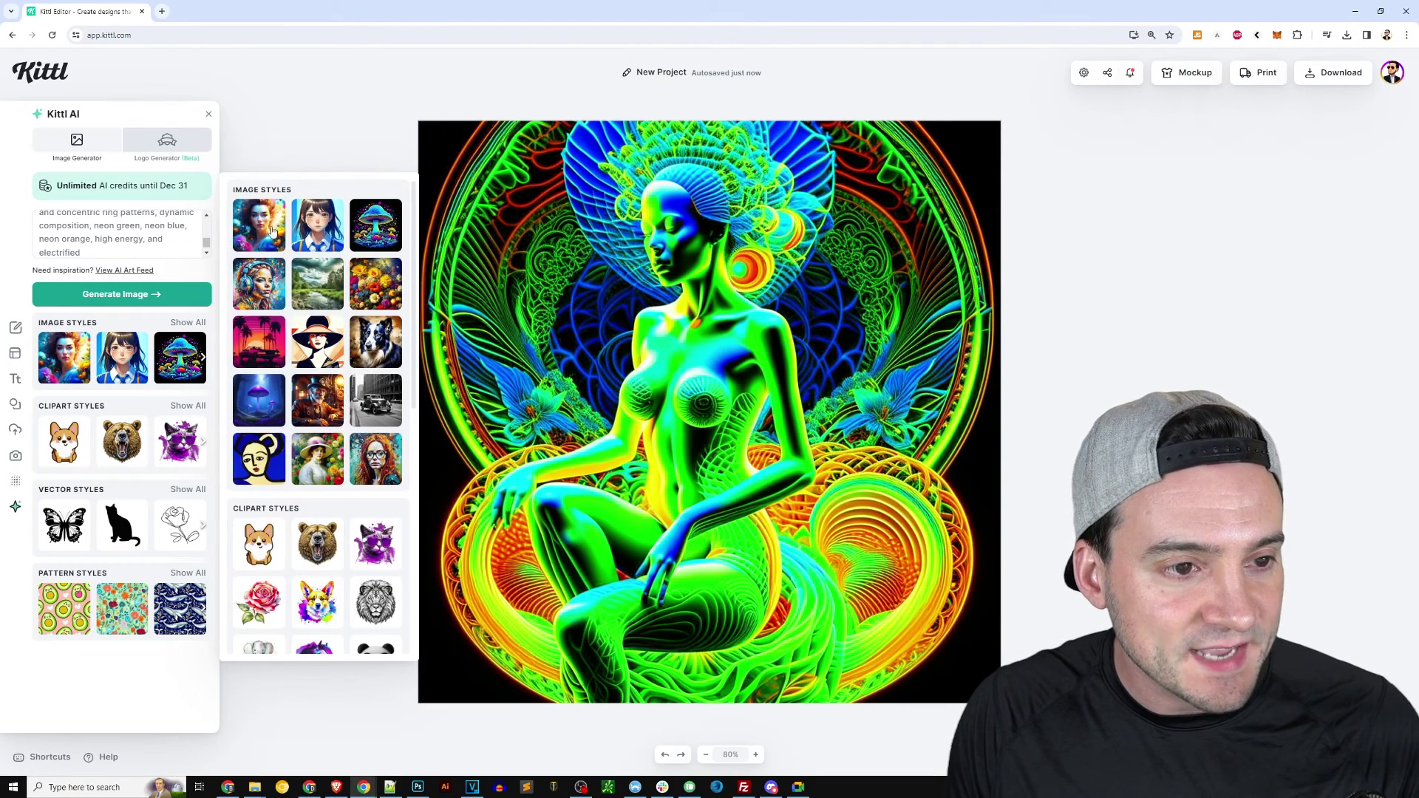